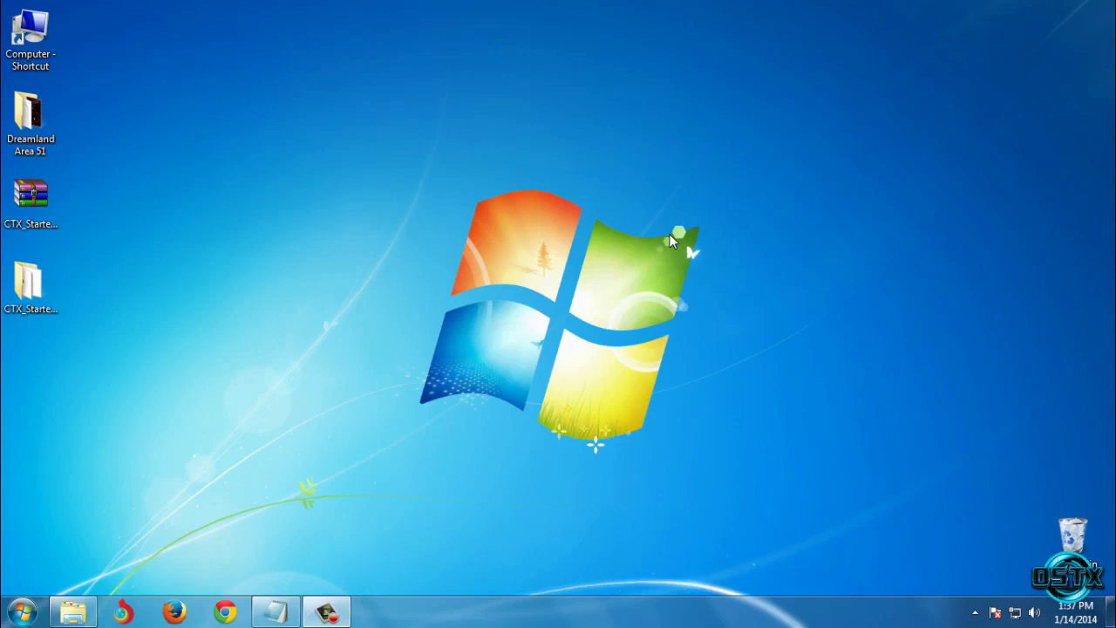
Extract the CTX starter kit archive to CTX_Starter_Kit_v_1 and open that folder
click(30, 198)
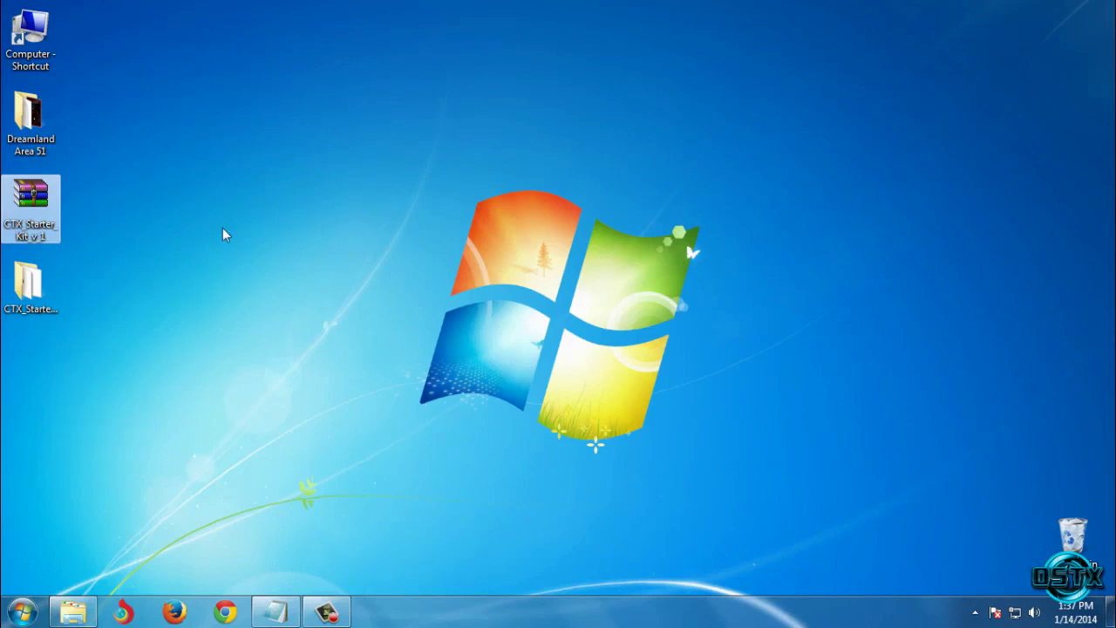
right_click(47, 198)
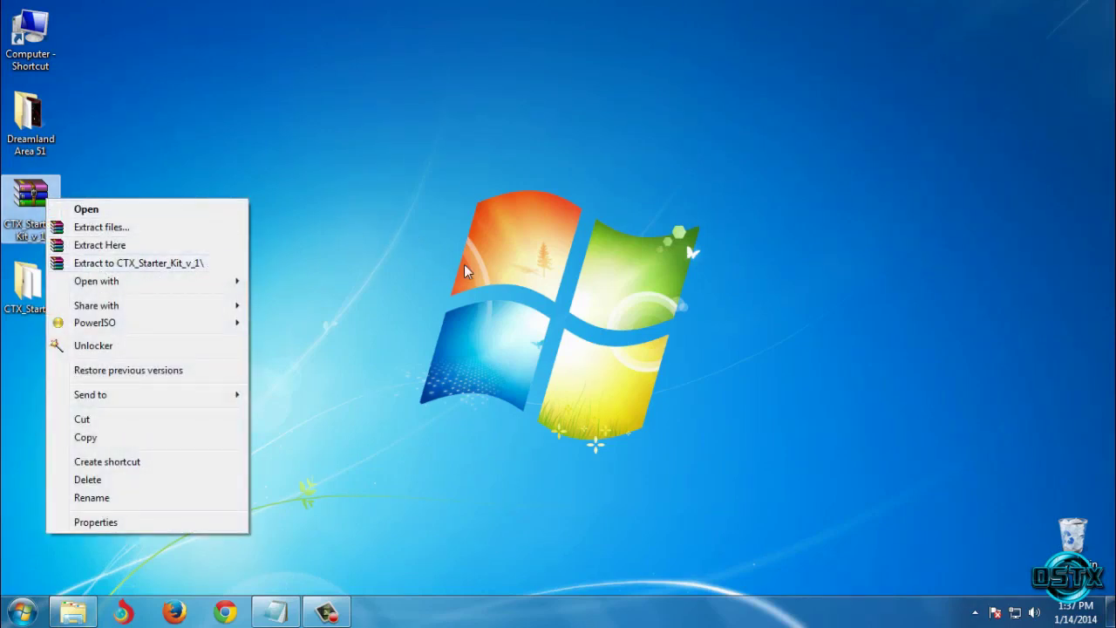
click(174, 262)
double_click(28, 284)
Run the CTX_Kit_V1 patcher through its warning and already-installed notice, then close its console
click(218, 107)
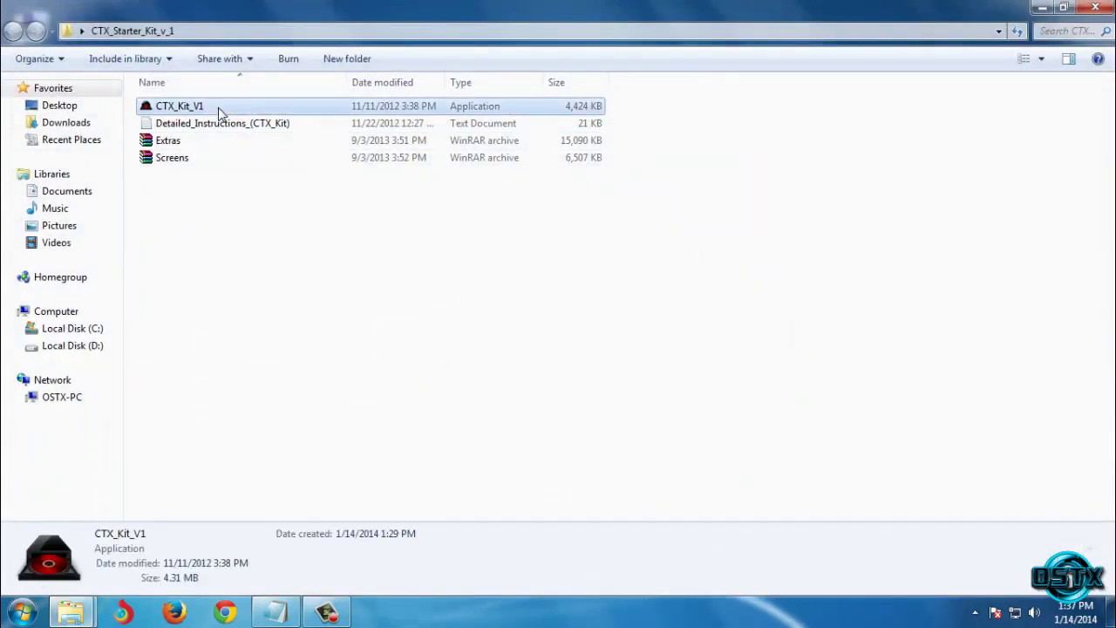
double_click(539, 111)
click(607, 319)
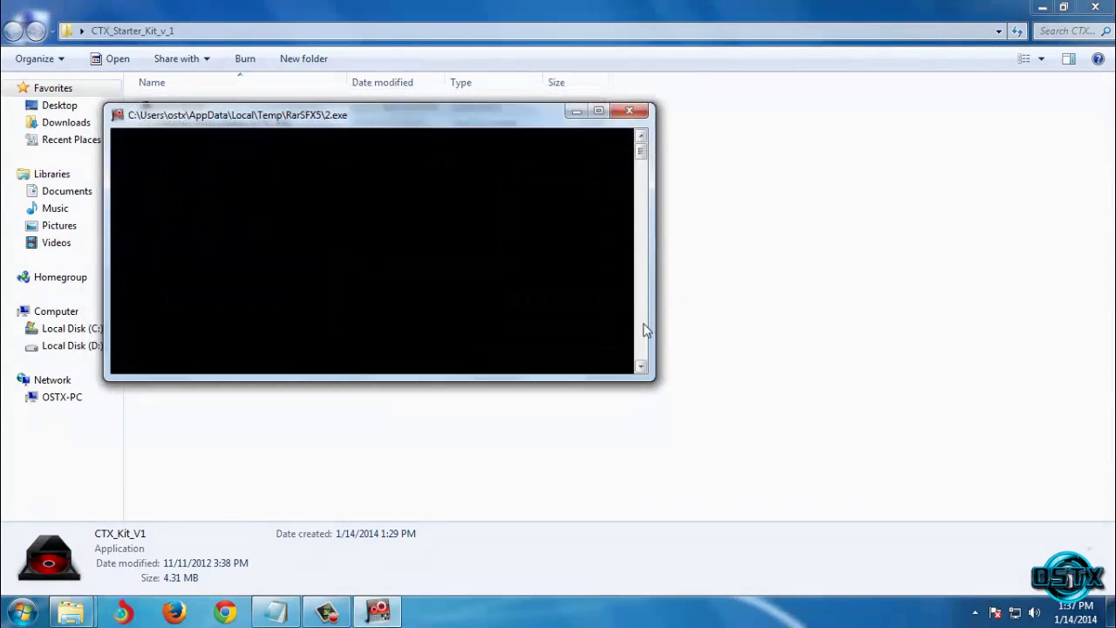
drag(390, 122, 671, 190)
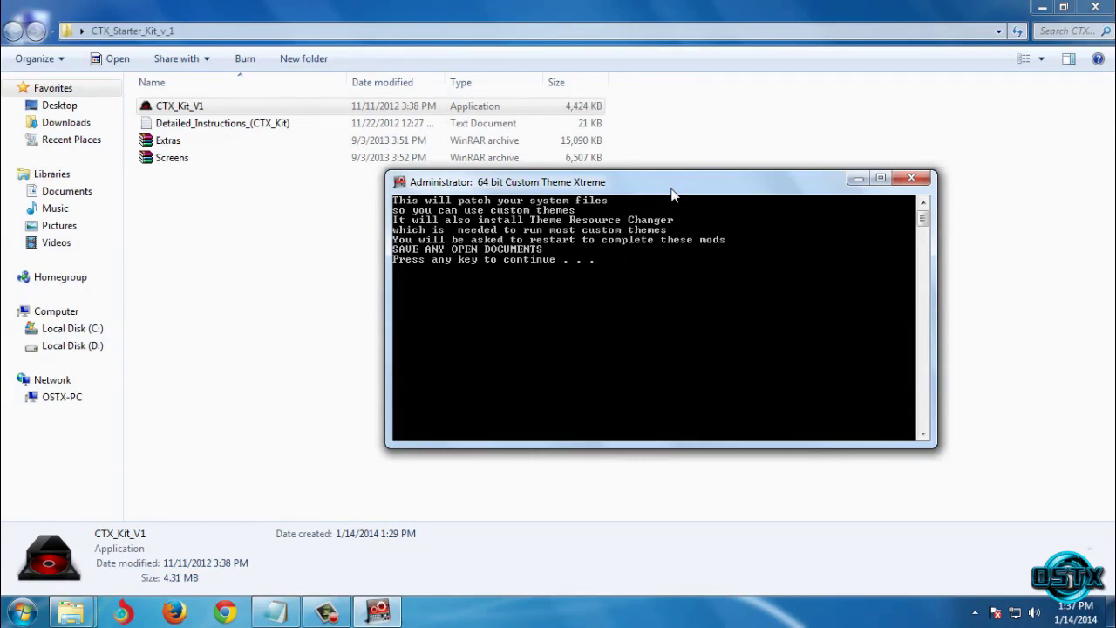
key(Return)
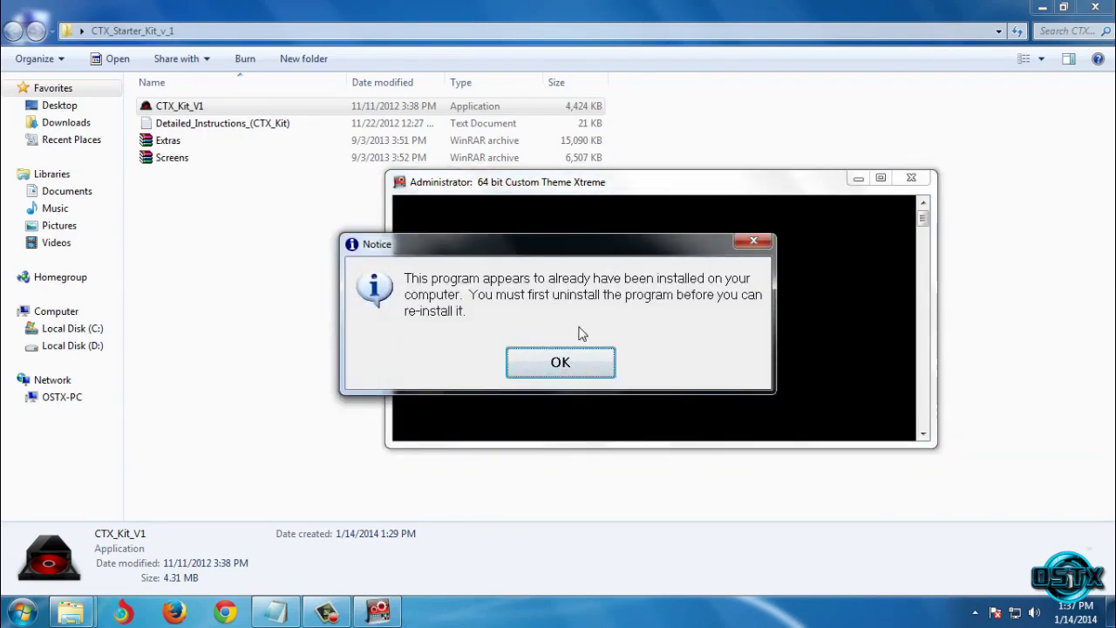
click(562, 361)
text(1)
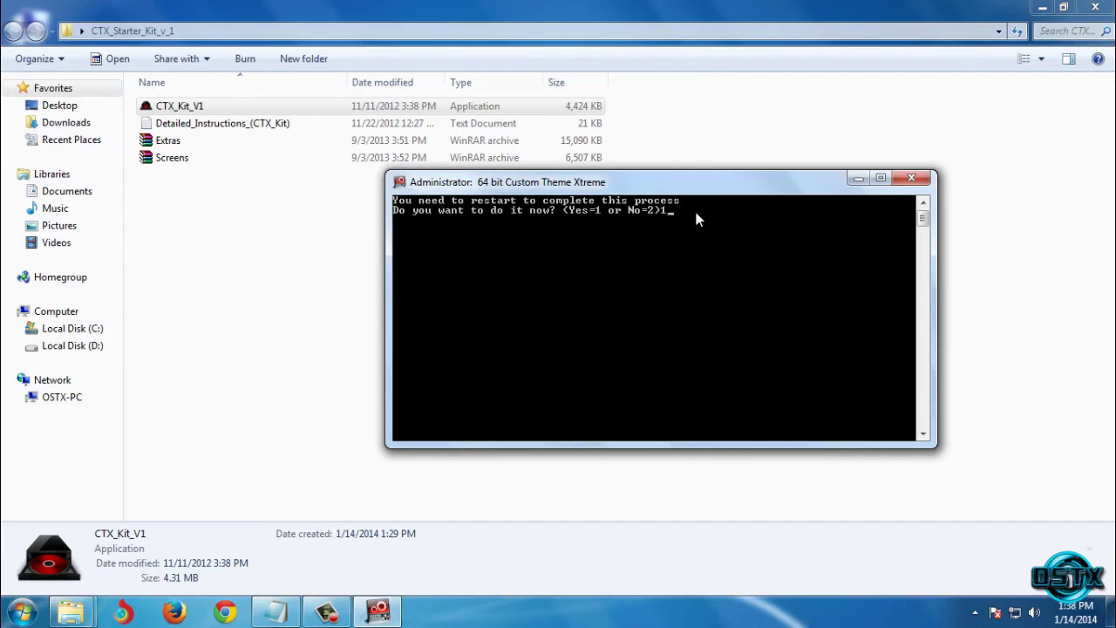
click(911, 178)
Close the starter kit window and open the Dreamland Area 51 desktop folder
click(1098, 11)
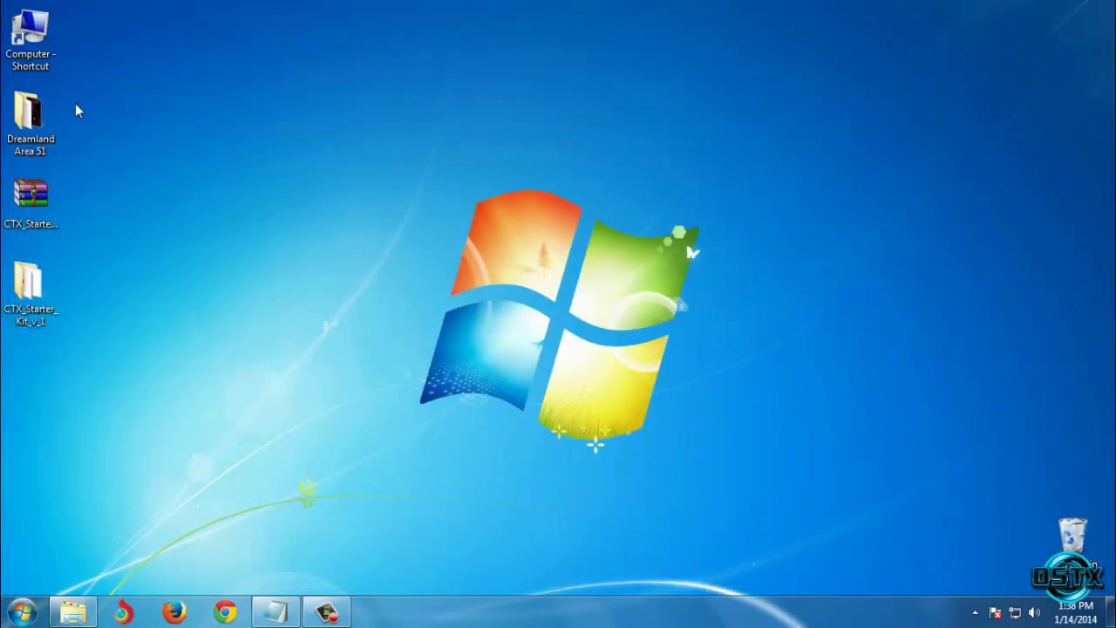
double_click(30, 113)
click(231, 123)
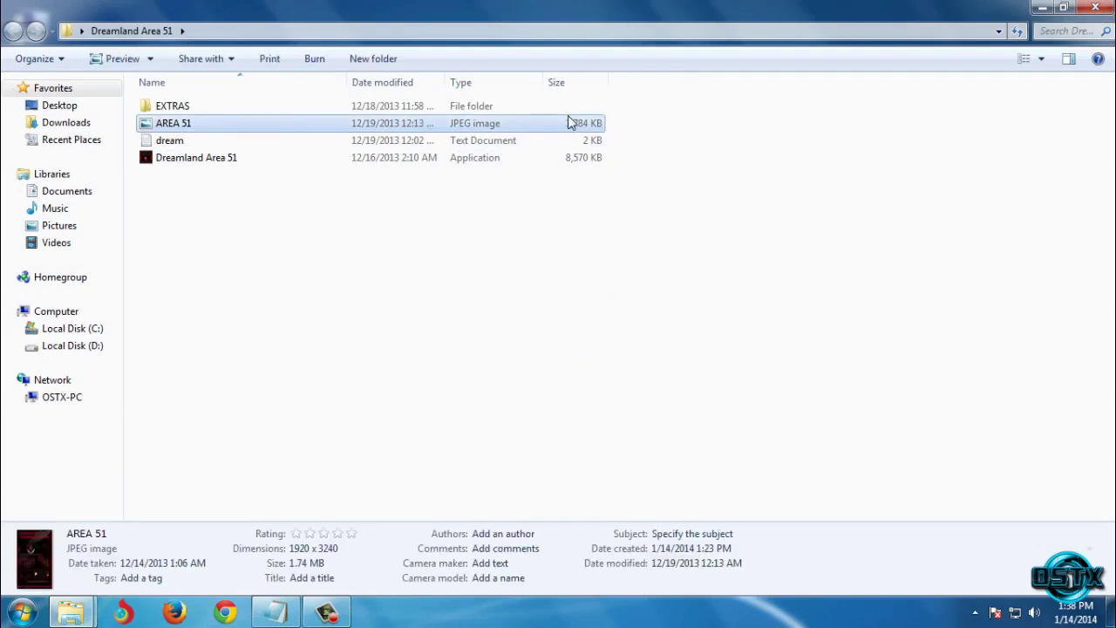
Preview AREA 51.jpg in Photo Viewer, zooming and panning around it, then close it
double_click(568, 125)
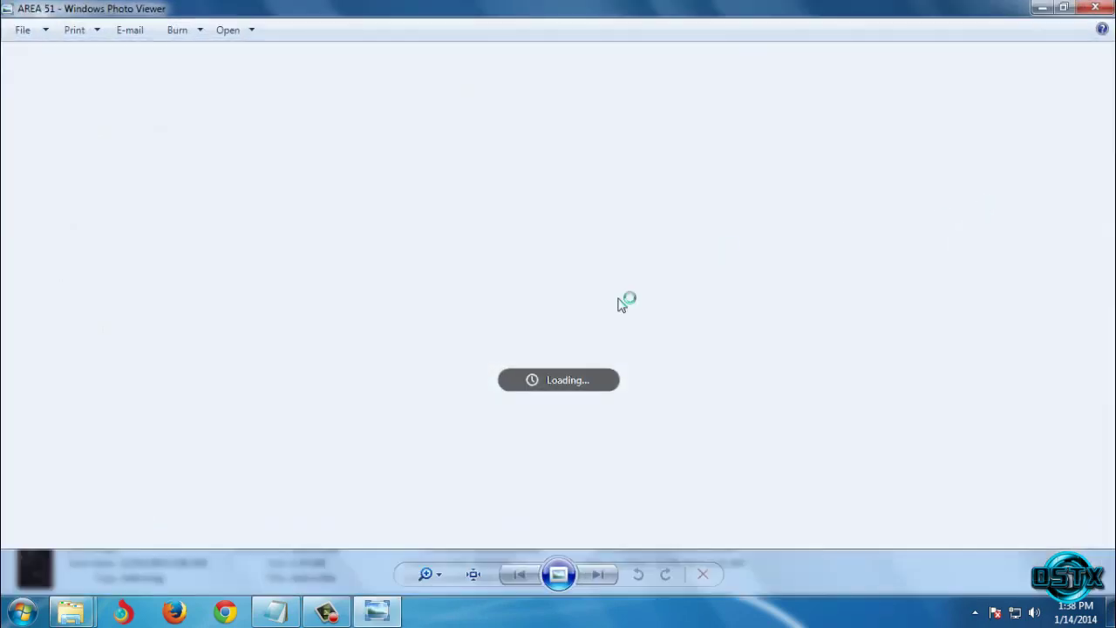
scroll(530, 505, up, 3)
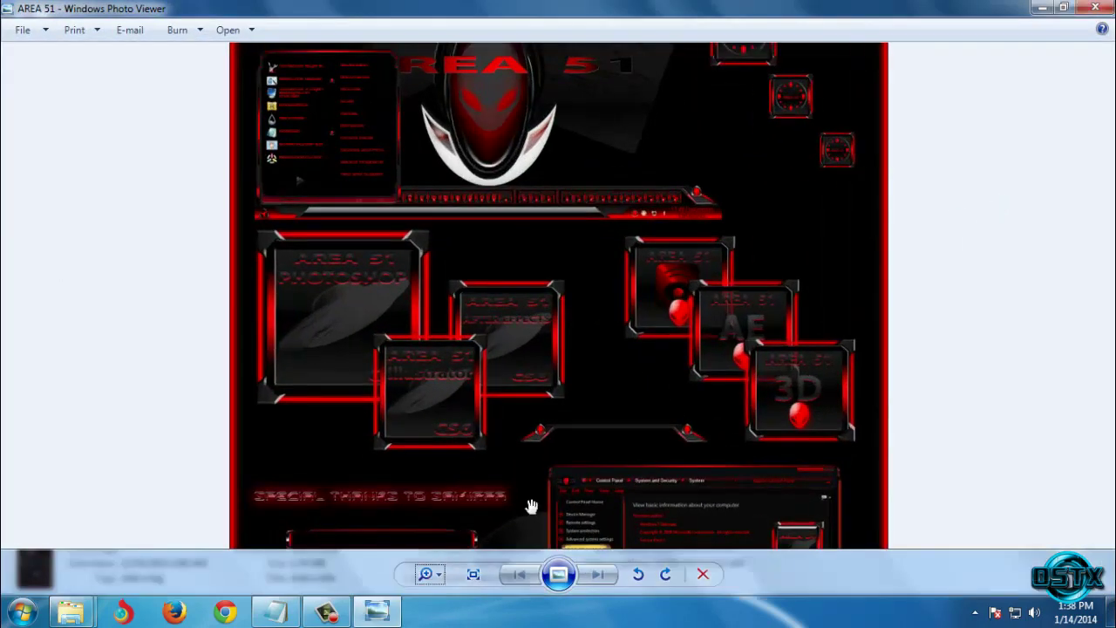
drag(530, 506, 623, 207)
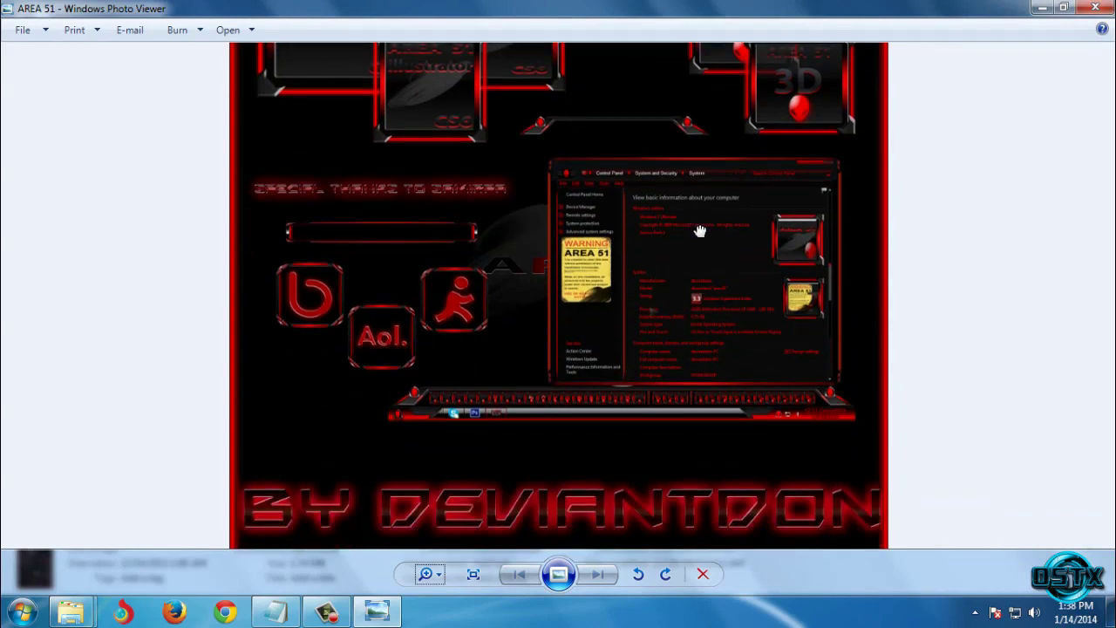
drag(699, 231, 647, 580)
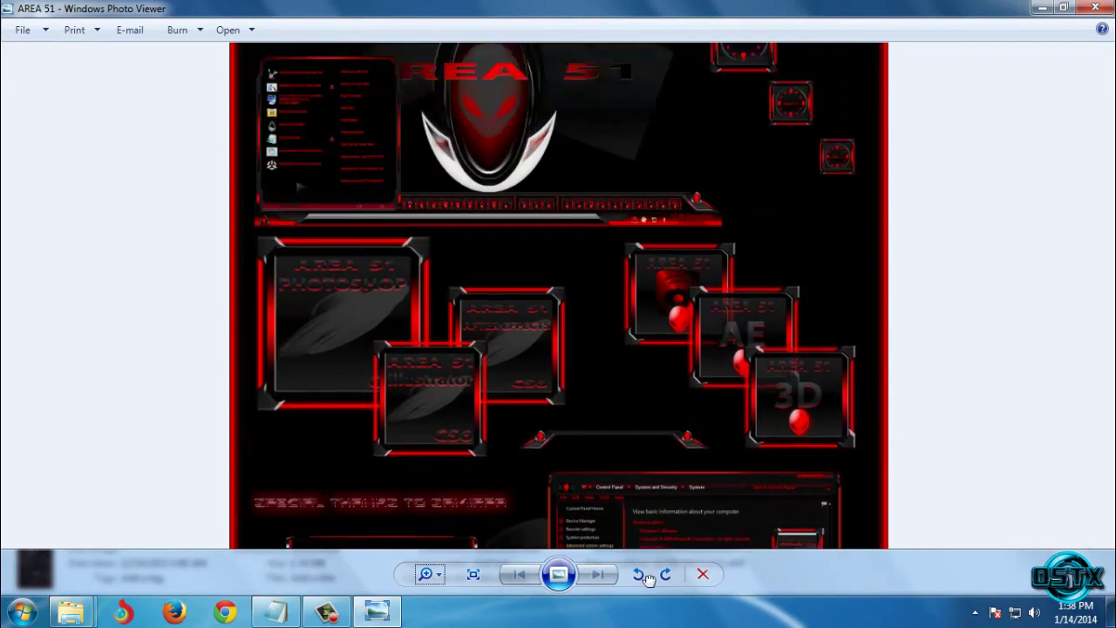
click(1095, 7)
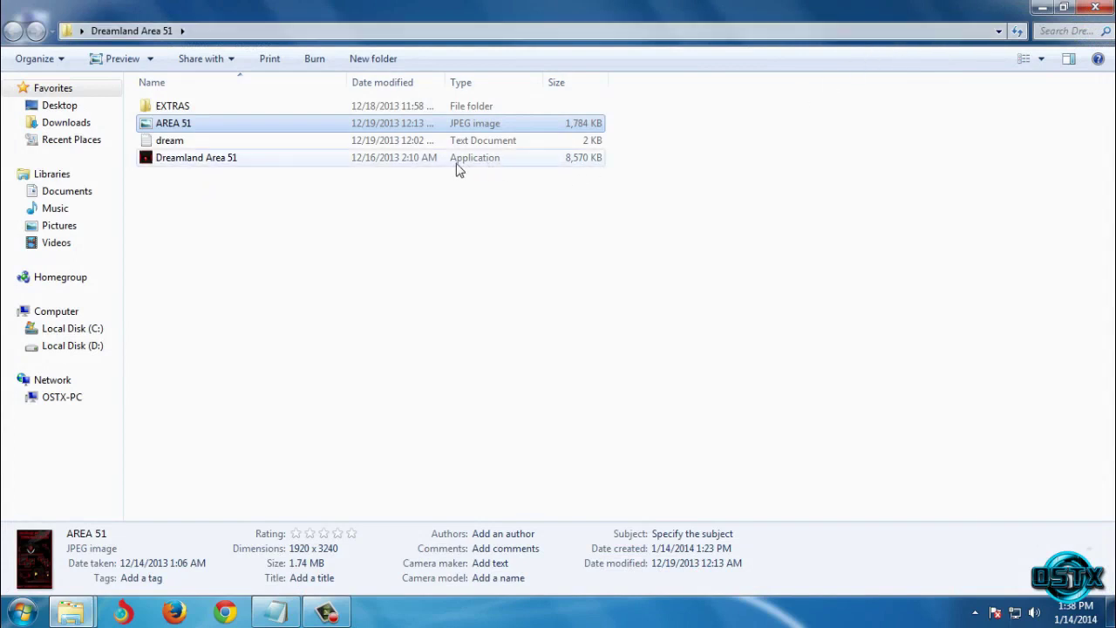
Run the Dreamland Area 51 installer and extract the theme to c:\windows\resources\themes
click(337, 165)
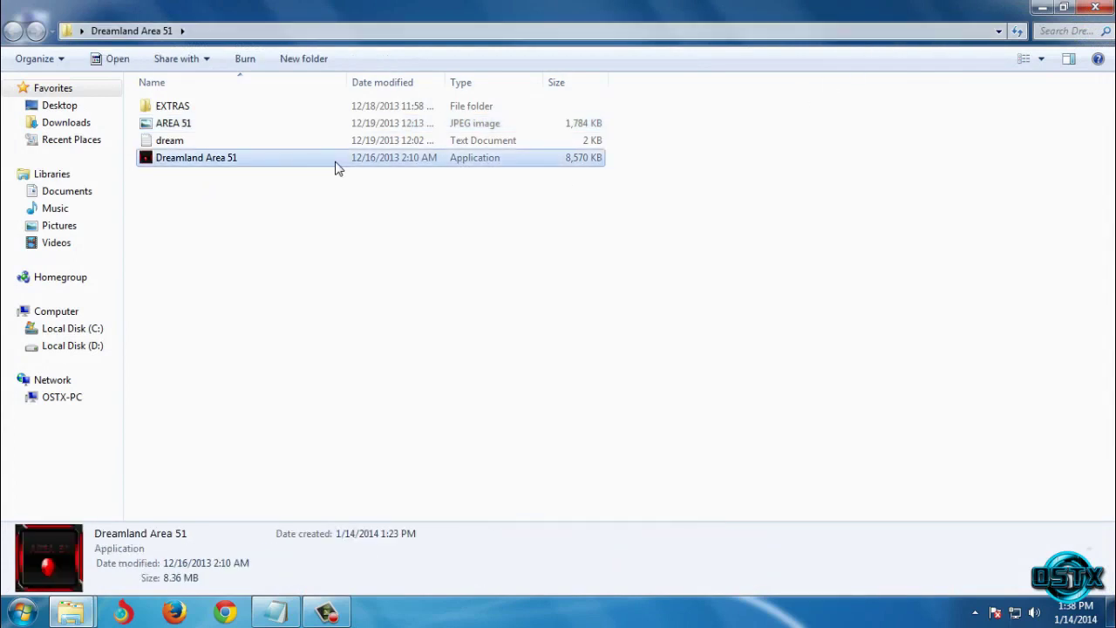
double_click(480, 165)
click(609, 323)
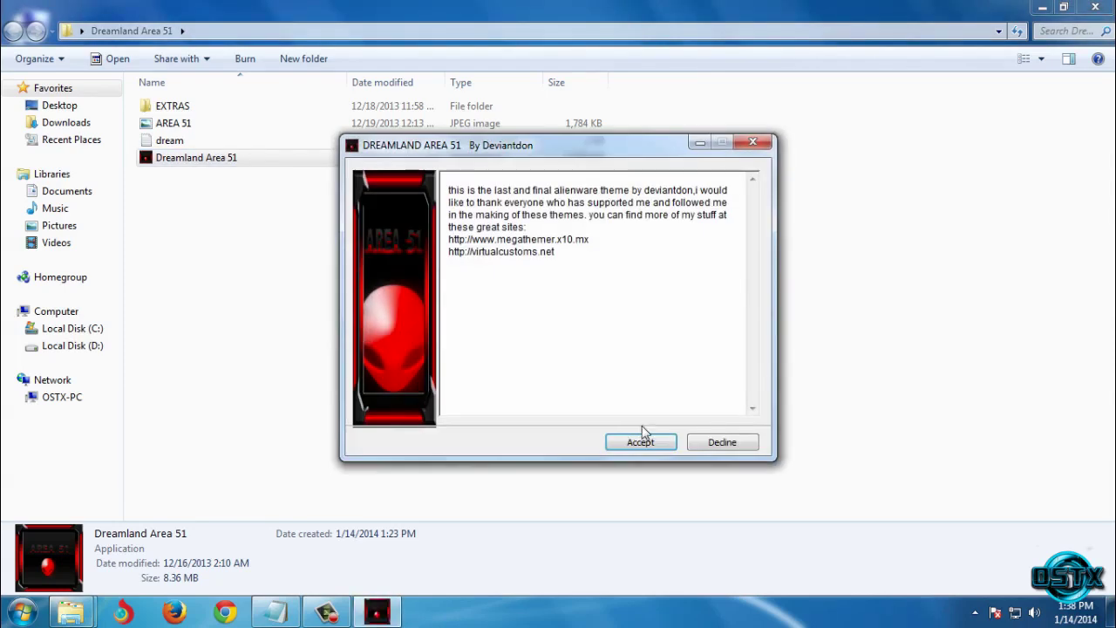
click(628, 442)
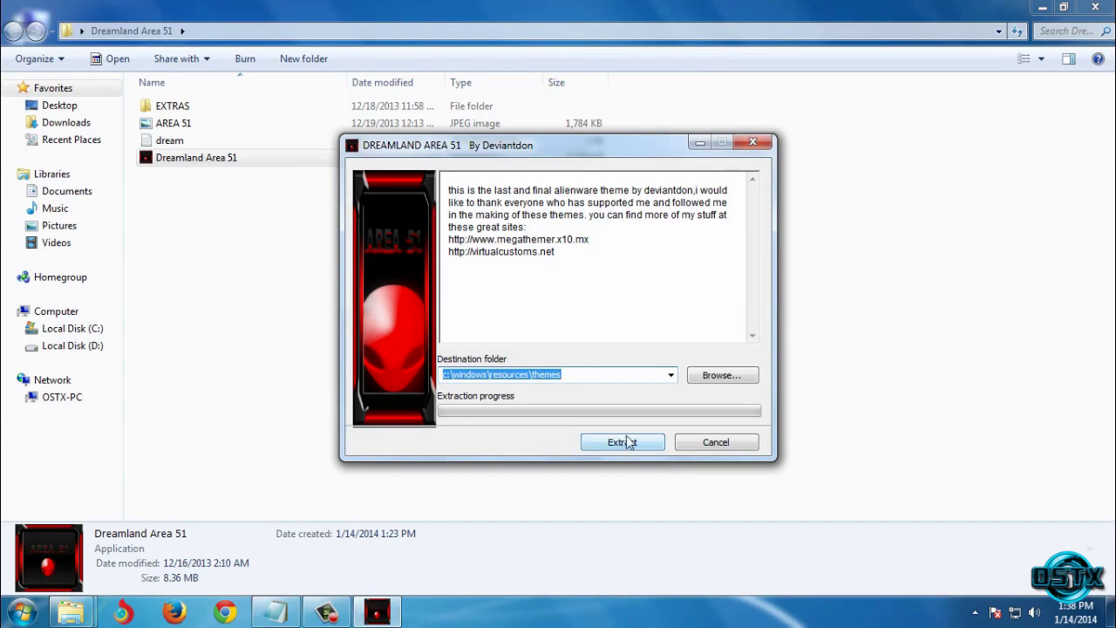
click(713, 445)
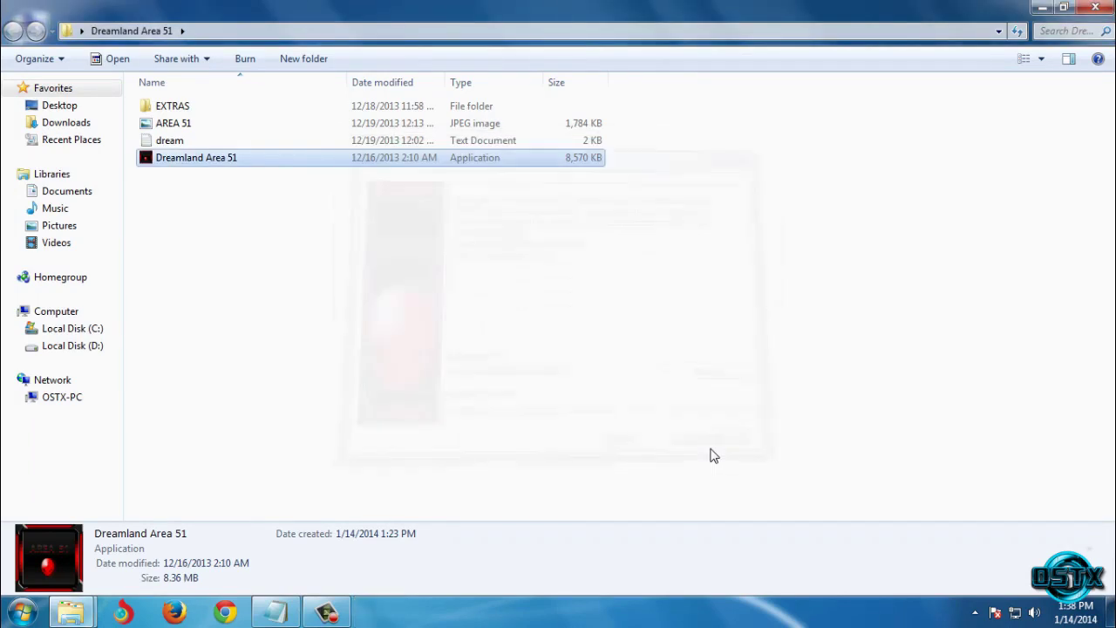
Apply the DREAMLAND AREA 51 theme from the desktop's Personalize settings
click(1086, 10)
right_click(562, 181)
click(655, 394)
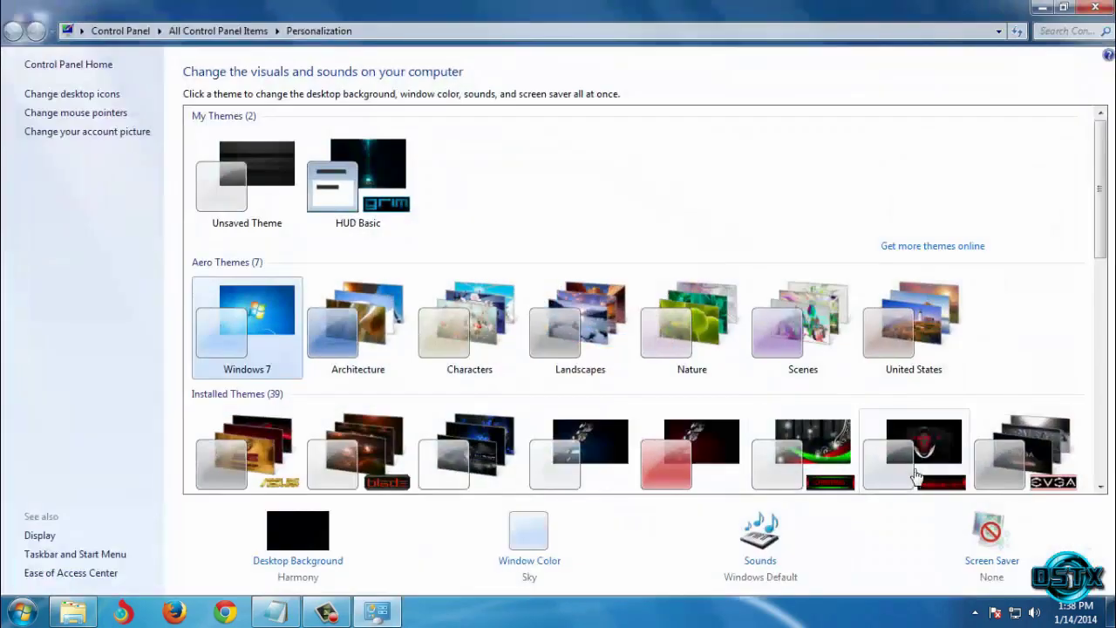
click(928, 478)
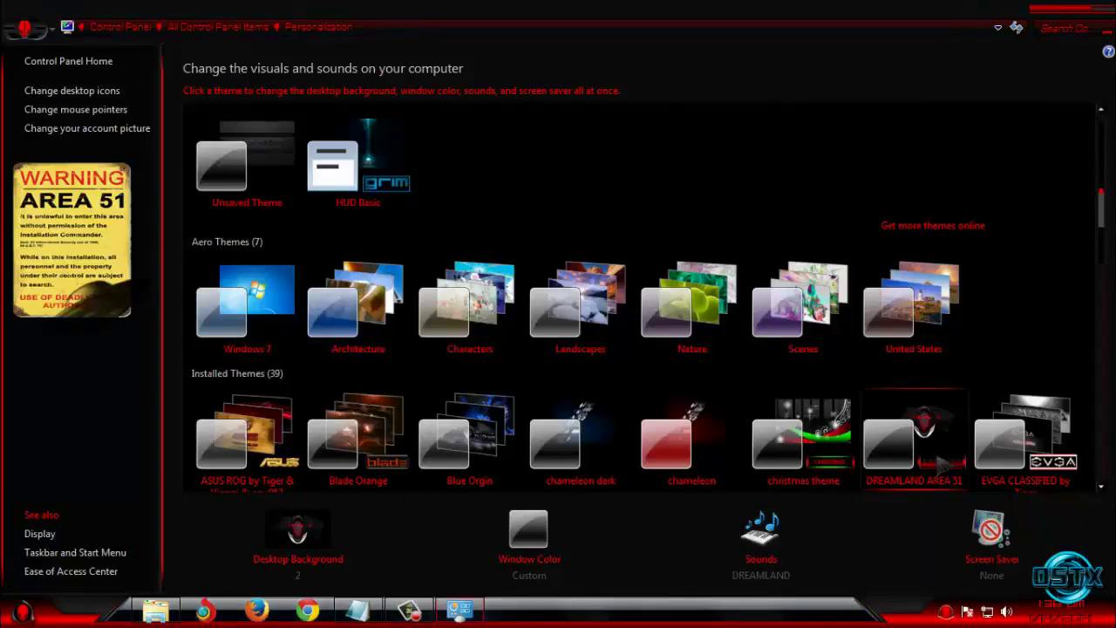
key(alt+F4)
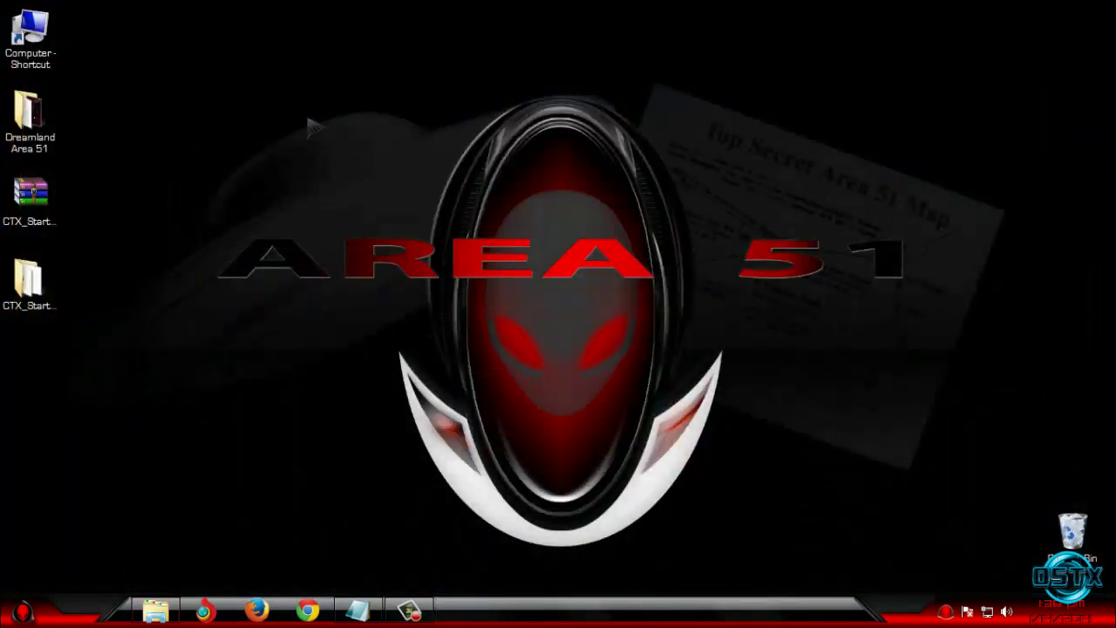
Refresh the desktop and open the Dreamland Area 51 EXTRAS folder
right_click(305, 111)
click(344, 183)
double_click(29, 131)
double_click(172, 103)
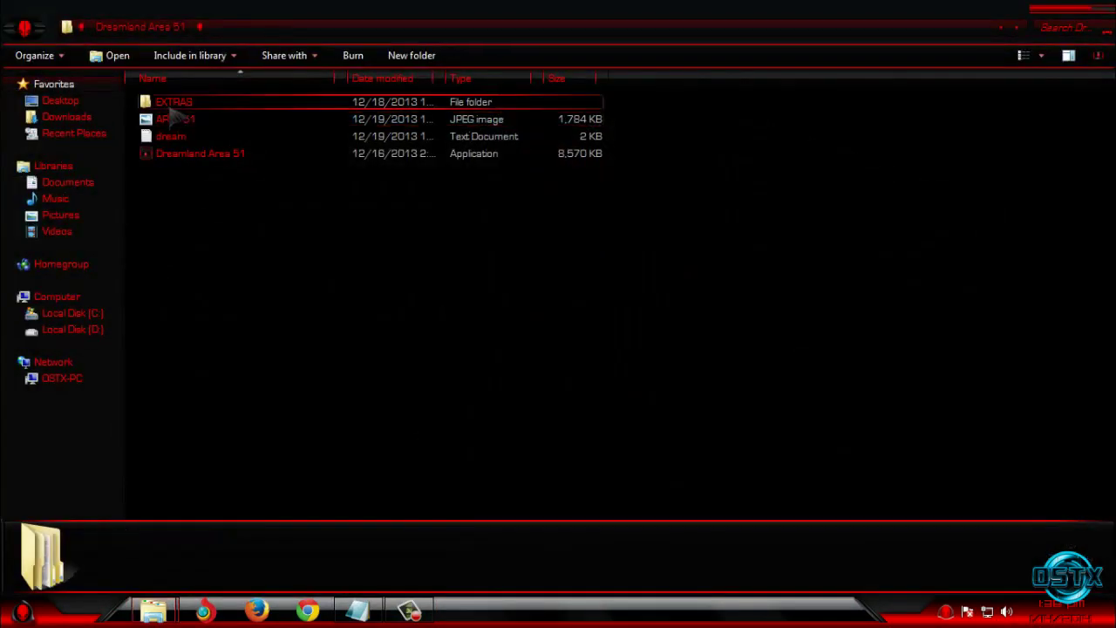
mouse_move(324, 236)
mouse_down()
mouse_move(169, 98)
mouse_move(391, 256)
mouse_up()
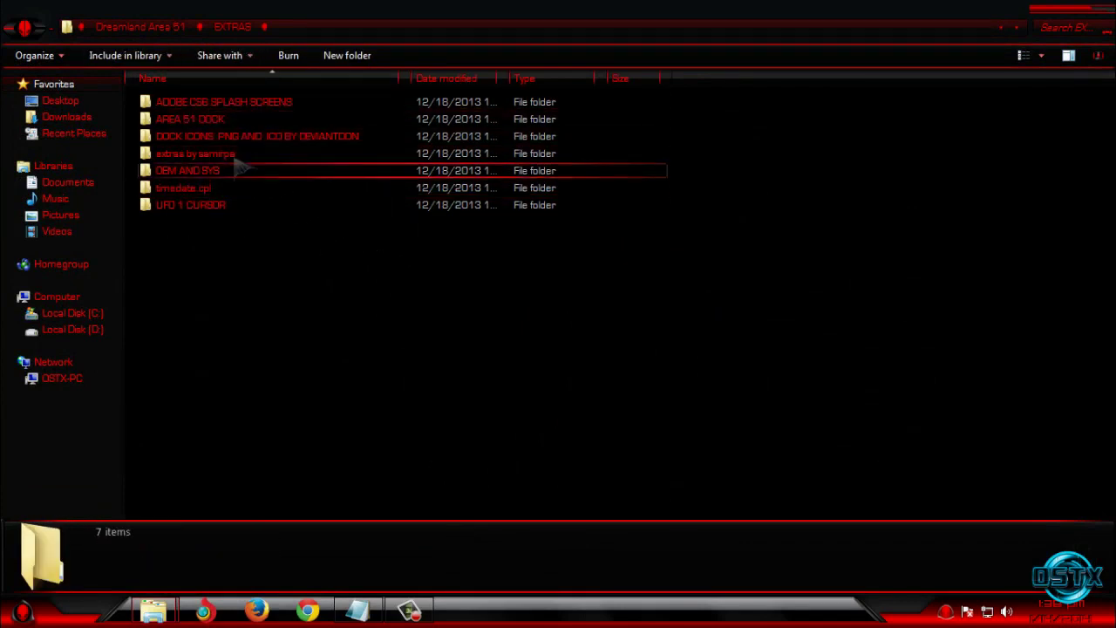
mouse_move(190, 118)
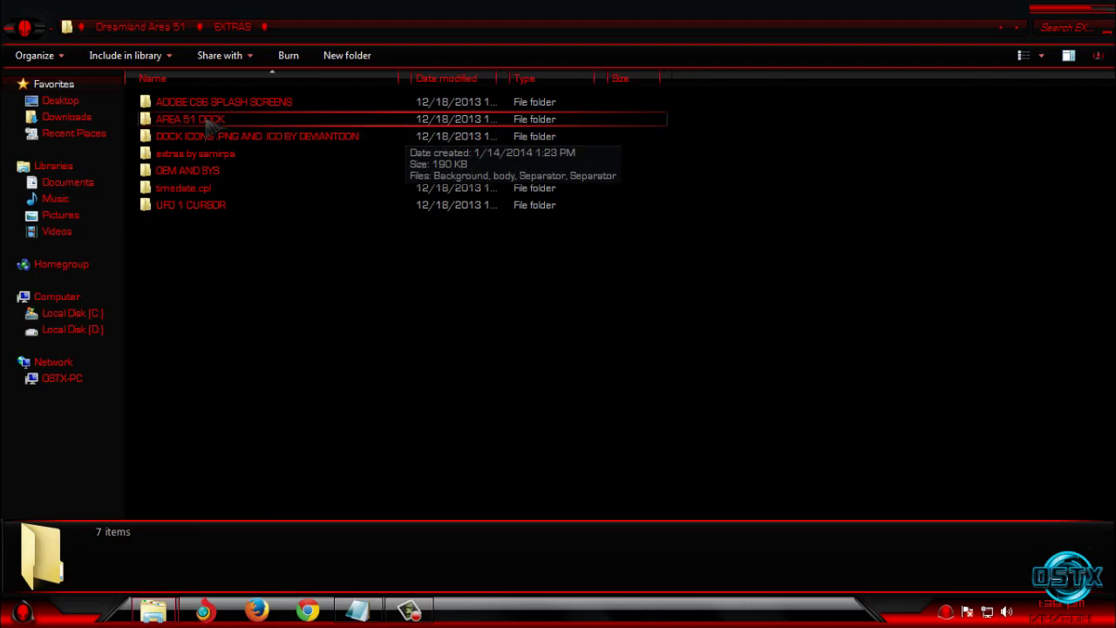
Look inside the AREA 51 DOCK folder, then copy the folder from EXTRAS
double_click(386, 124)
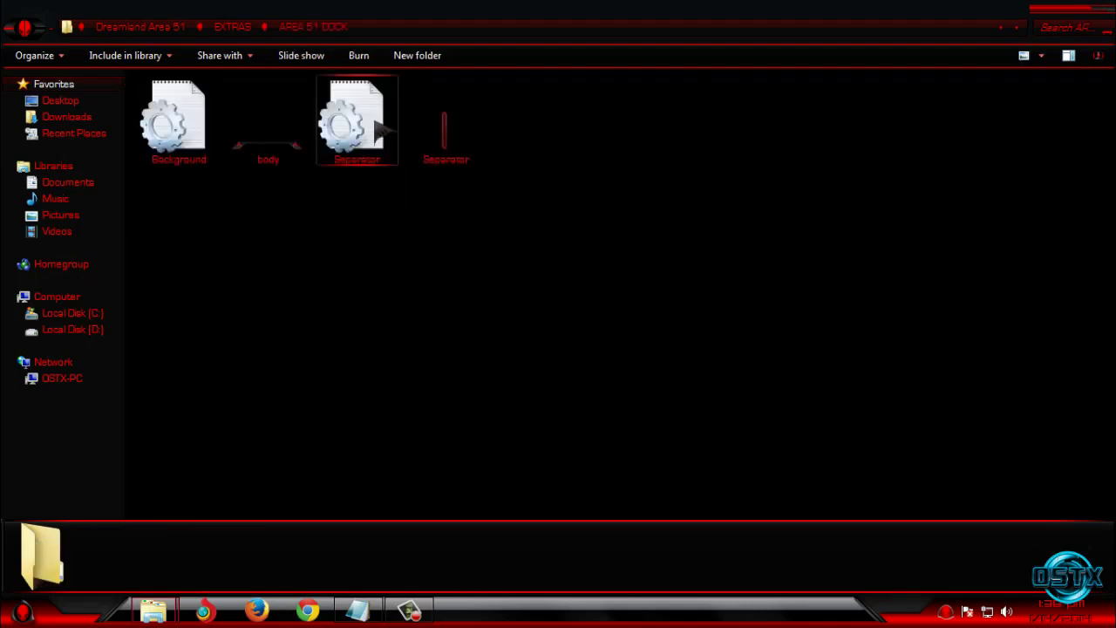
click(281, 127)
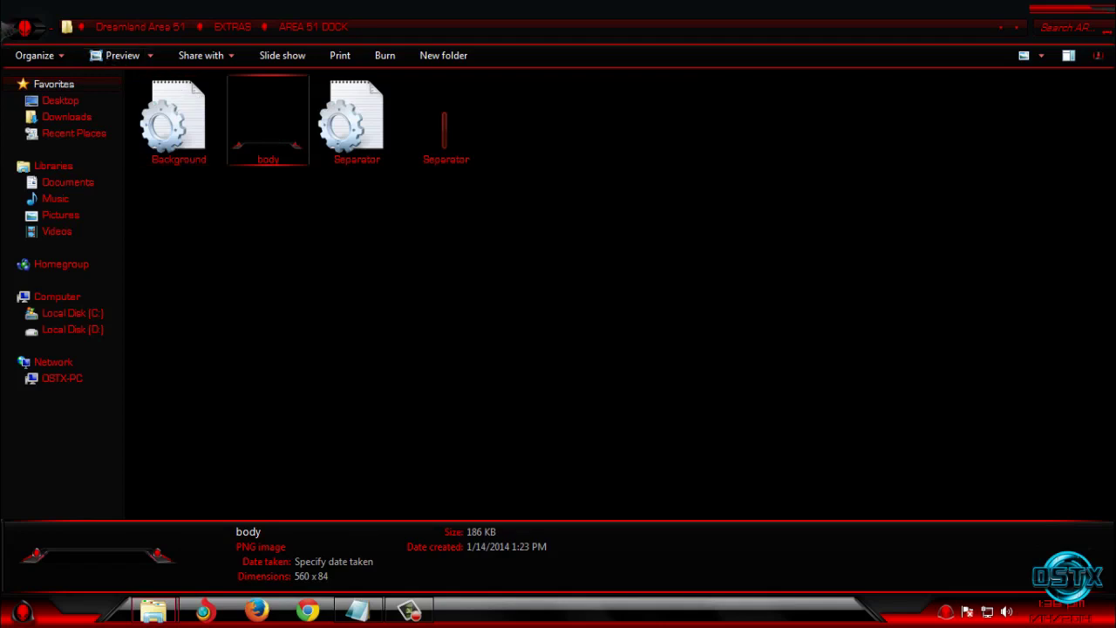
click(19, 28)
right_click(213, 119)
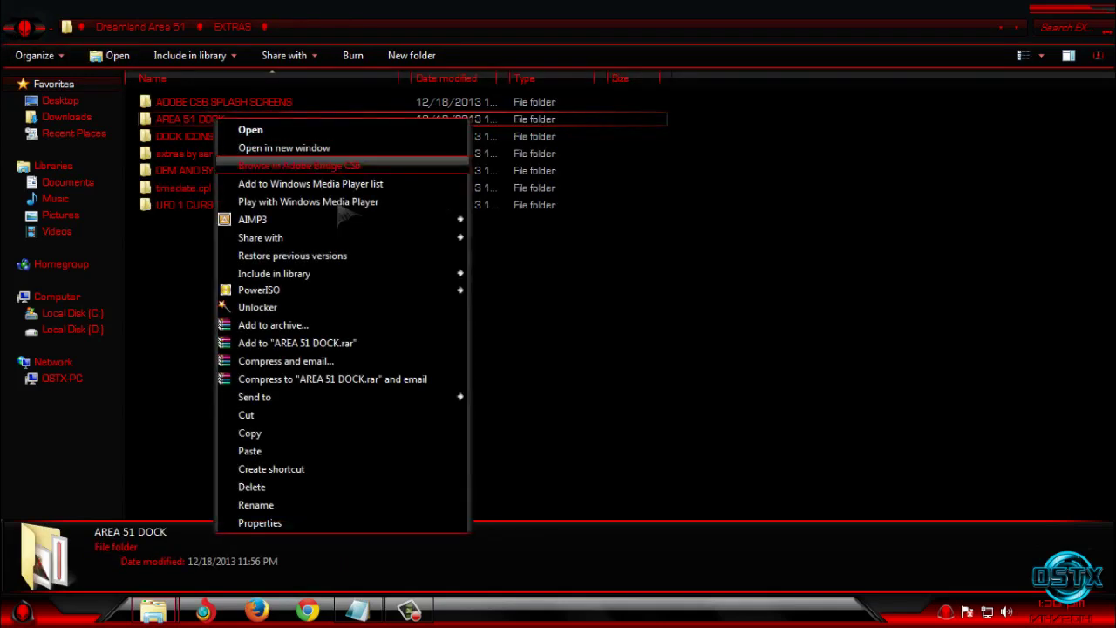
click(301, 443)
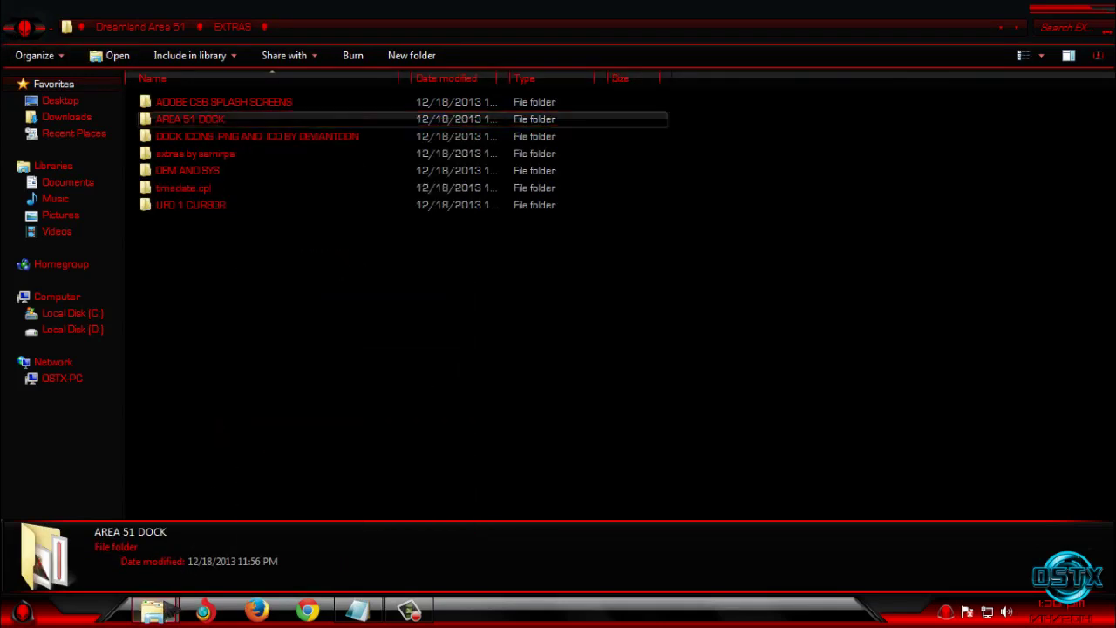
Paste the AREA 51 DOCK folder into RocketDock's skins folder and put that window away
click(153, 611)
click(292, 514)
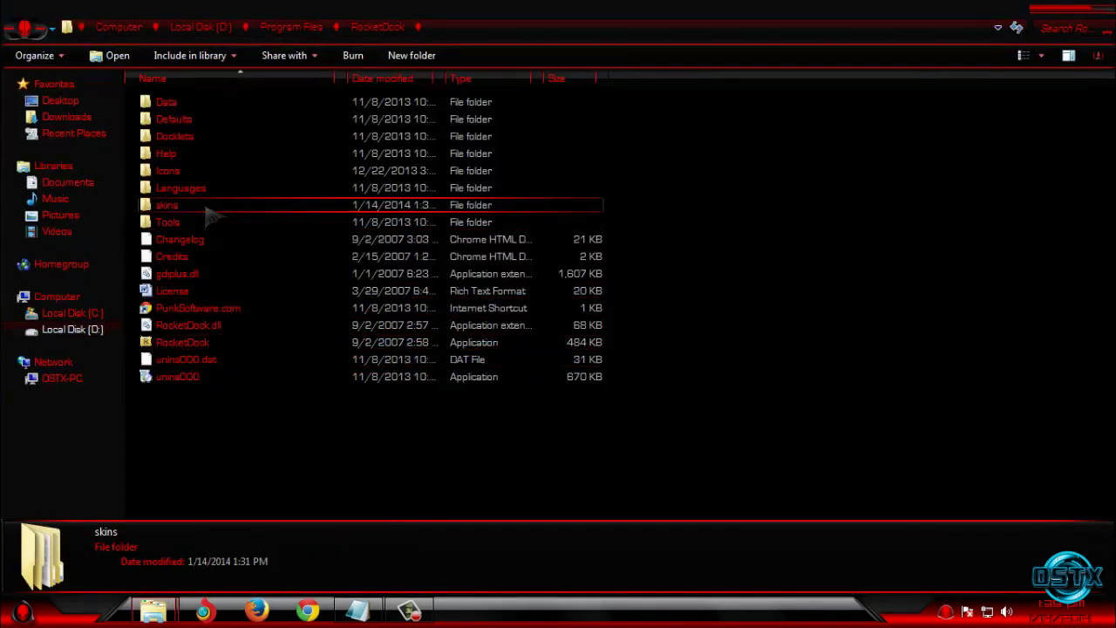
double_click(202, 213)
right_click(757, 195)
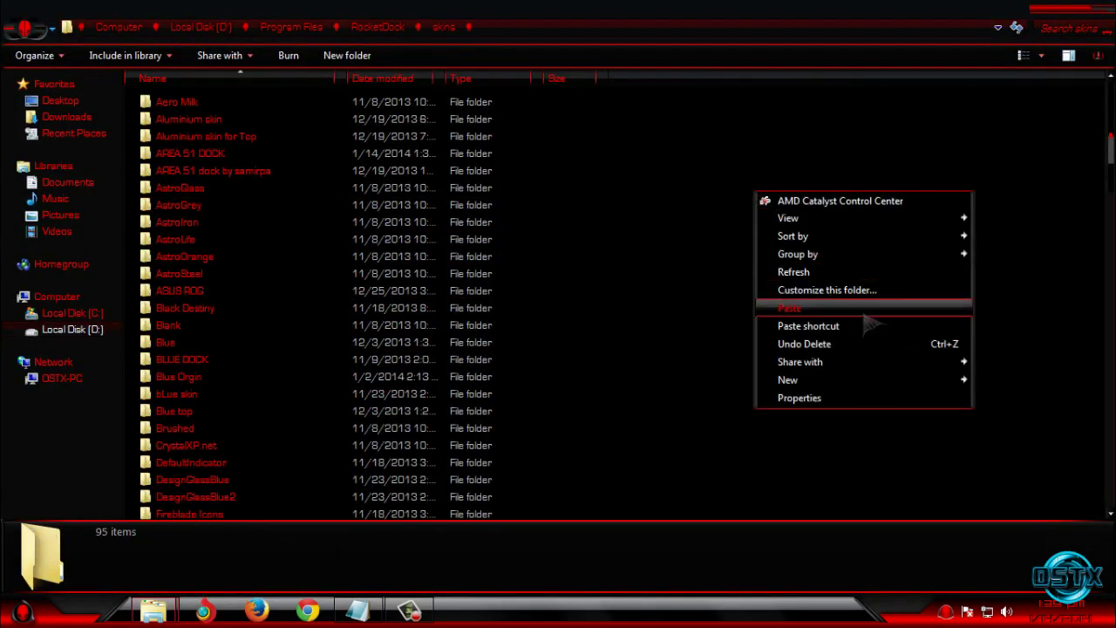
click(23, 28)
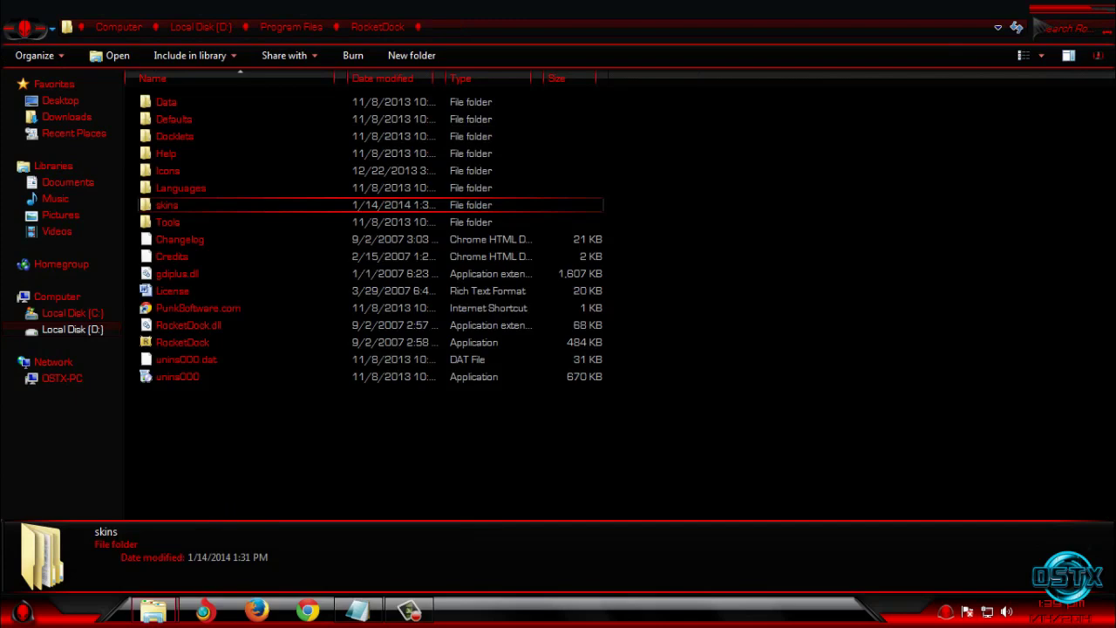
click(23, 28)
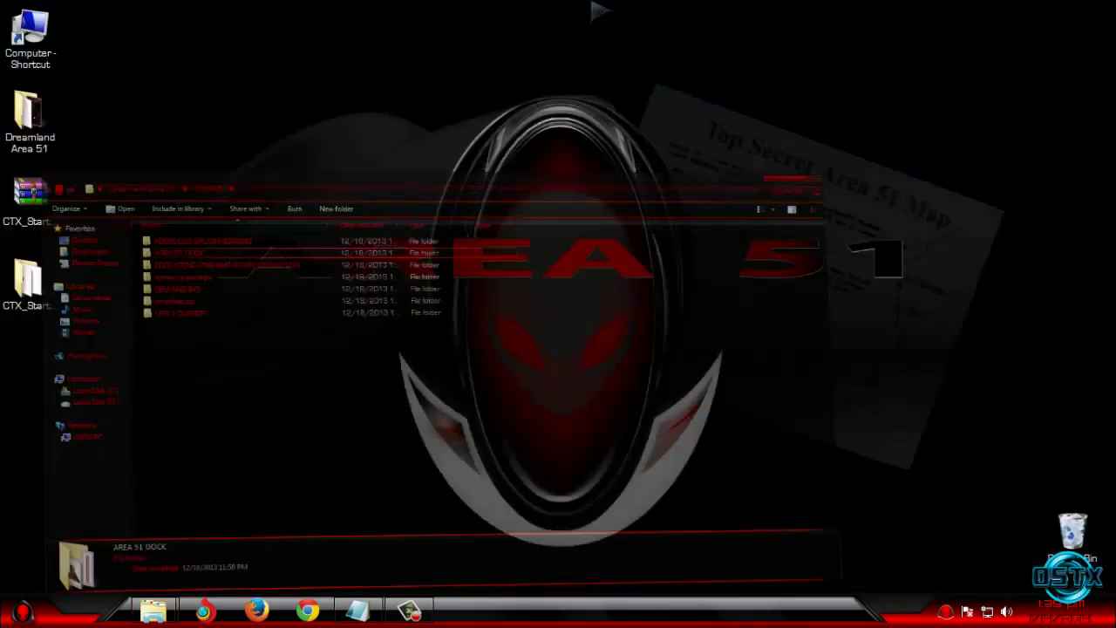
In RocketDock's Dock Settings, set the Style theme to 'AREA 51 dock by samirpa' and confirm
click(1042, 11)
right_click(566, 55)
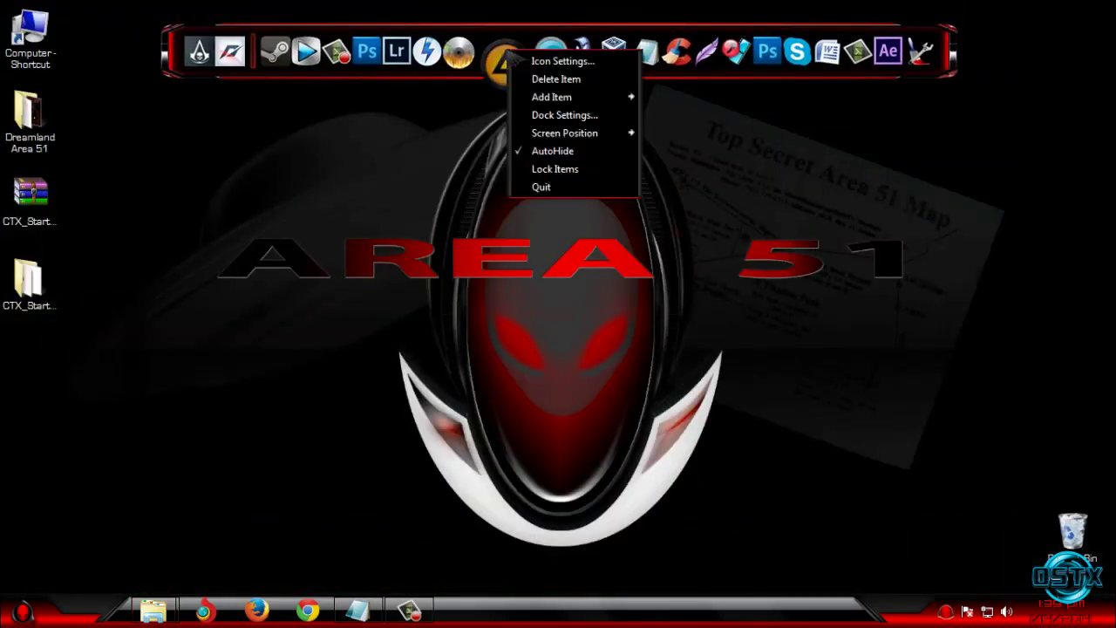
click(593, 120)
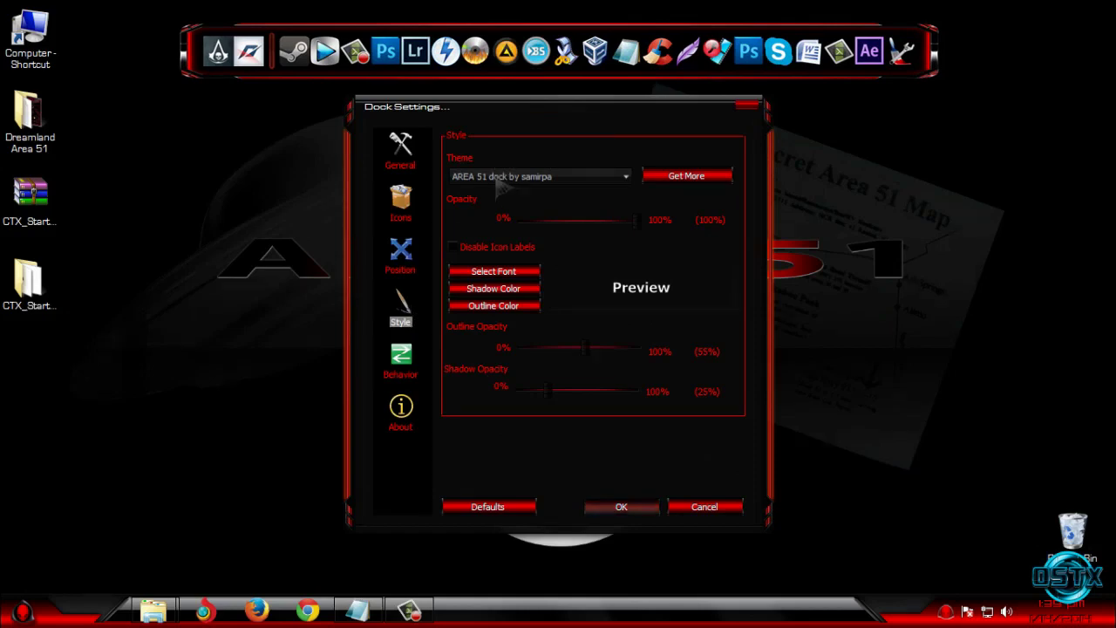
click(504, 177)
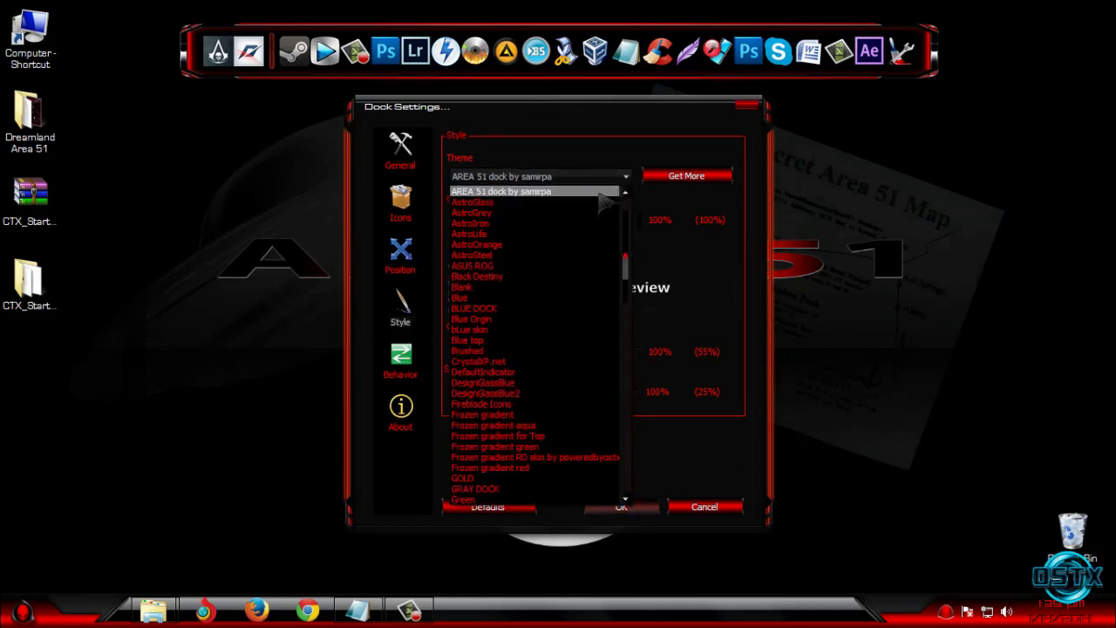
click(647, 513)
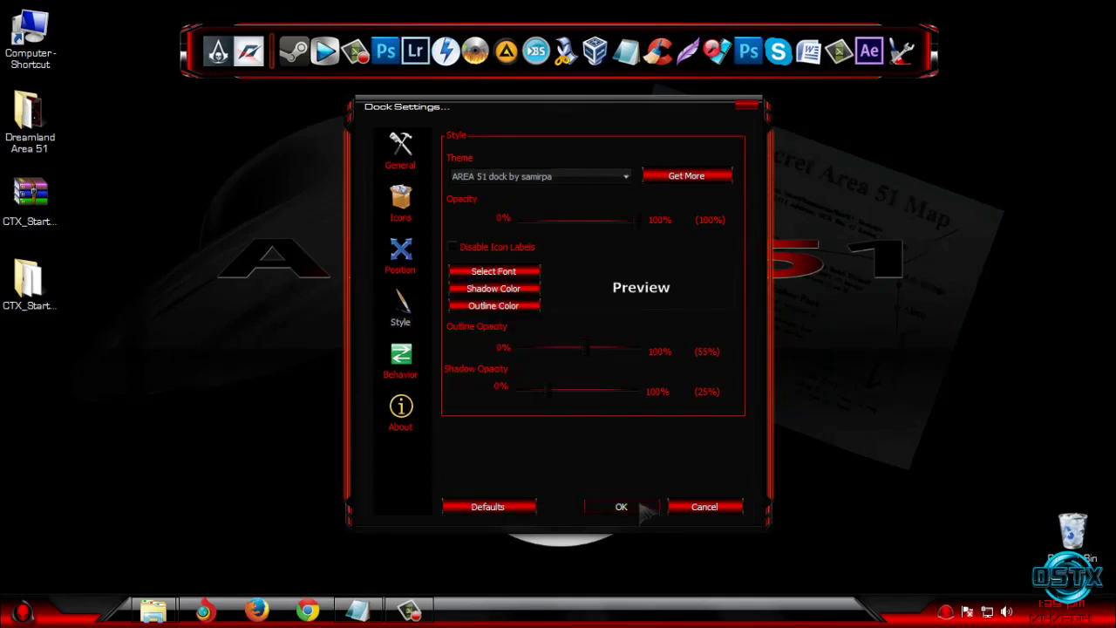
click(642, 506)
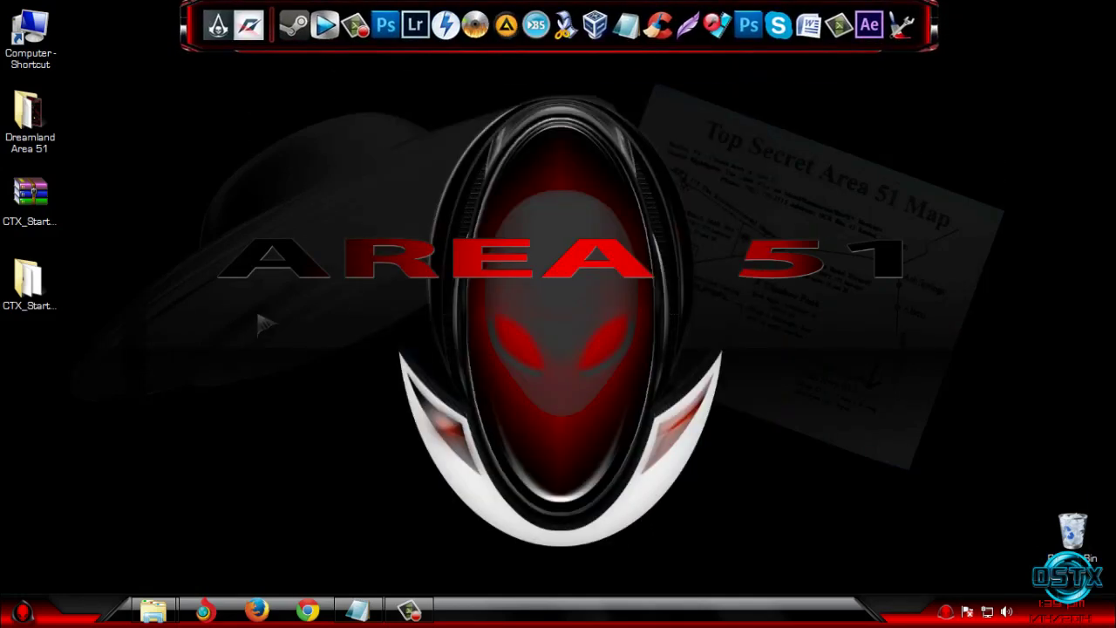
Go from EXTRAS into extras by samirpa > samirpa dock png's and select all red icons
mouse_move(153, 610)
click(296, 525)
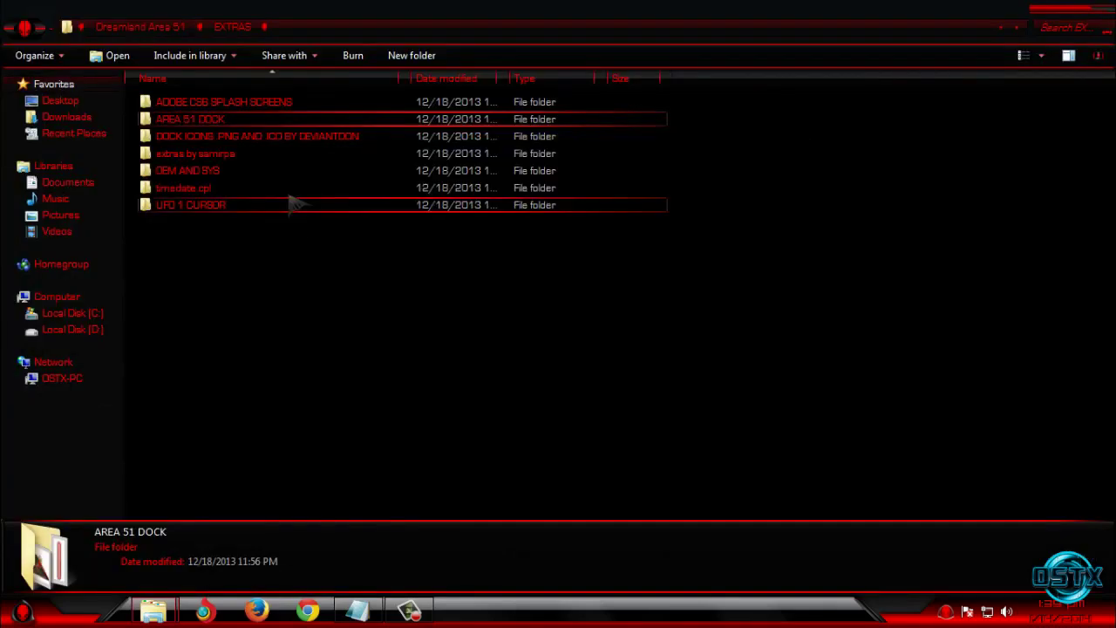
click(212, 138)
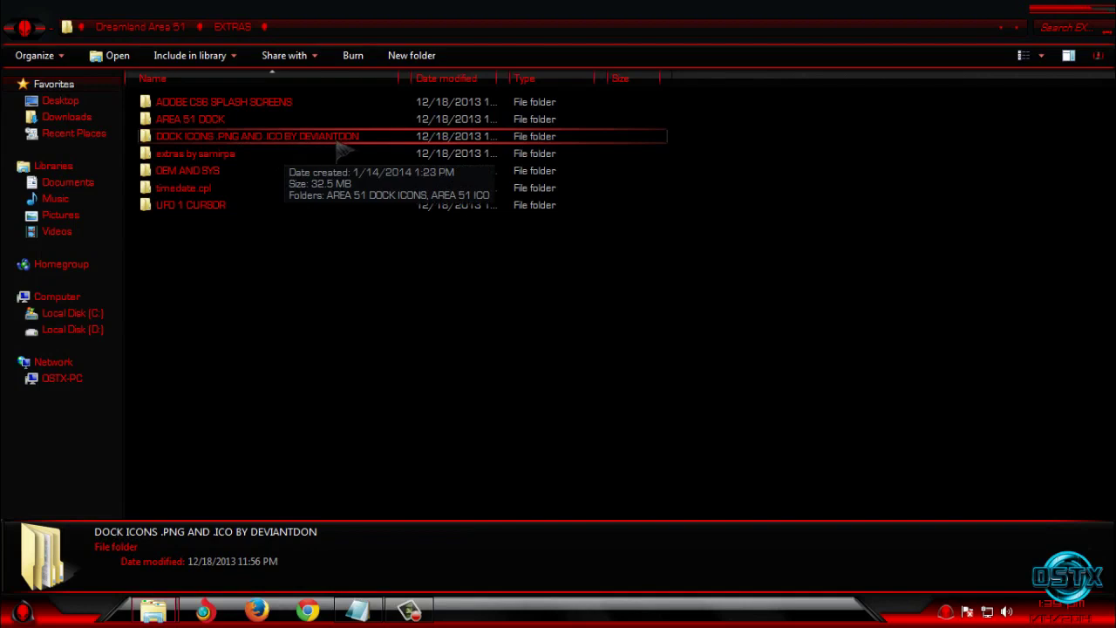
double_click(245, 161)
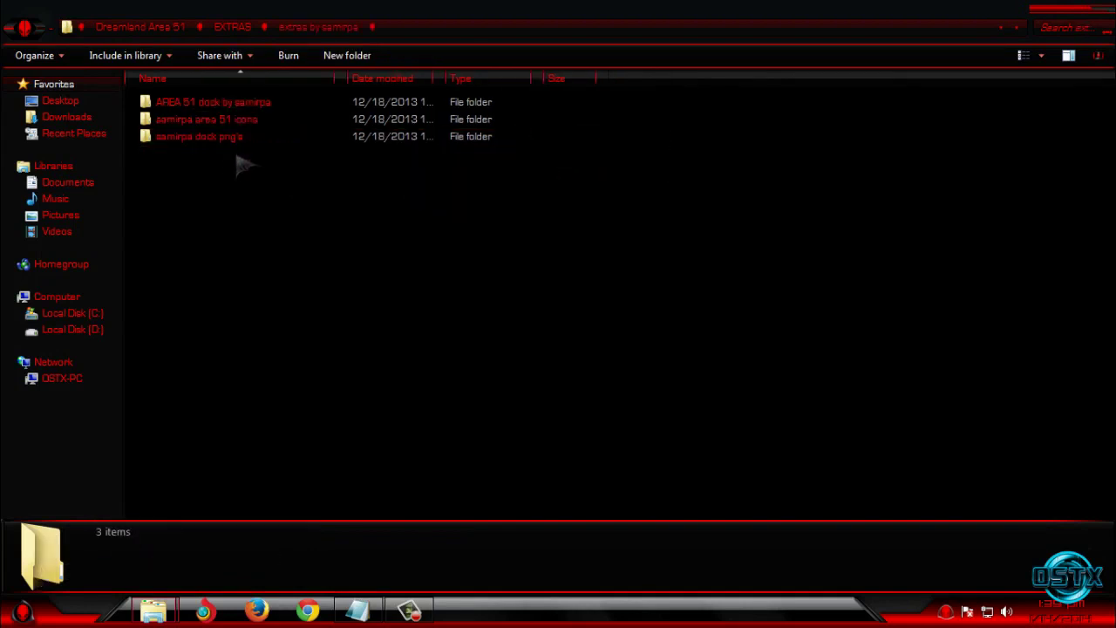
click(281, 104)
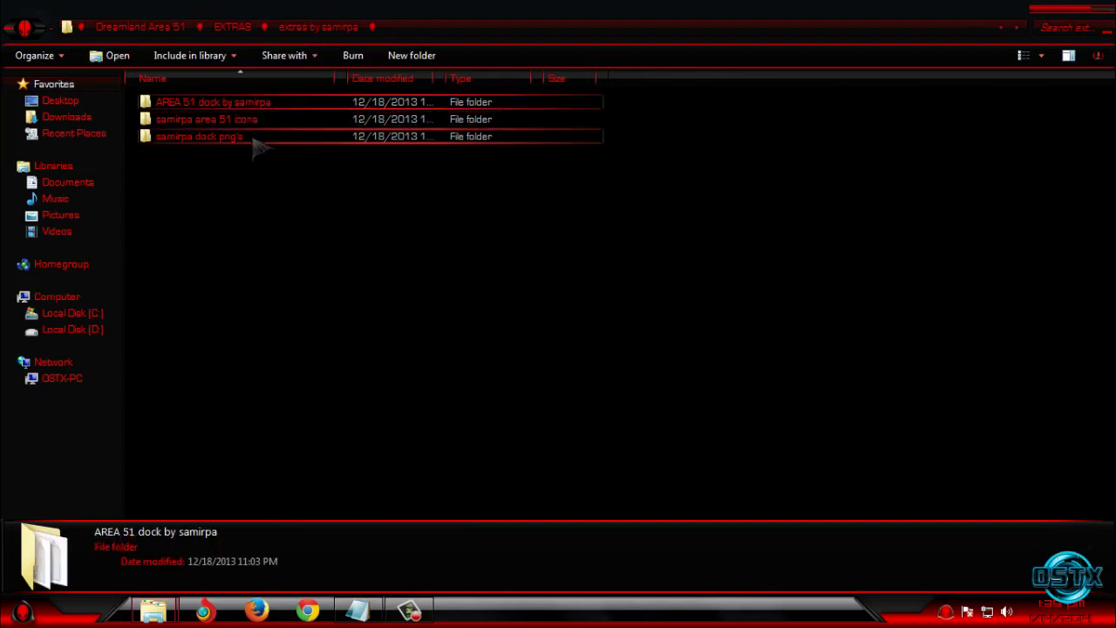
double_click(201, 137)
mouse_move(134, 97)
mouse_down()
mouse_move(783, 356)
mouse_move(904, 492)
mouse_move(1076, 463)
mouse_move(716, 397)
mouse_move(186, 77)
mouse_up()
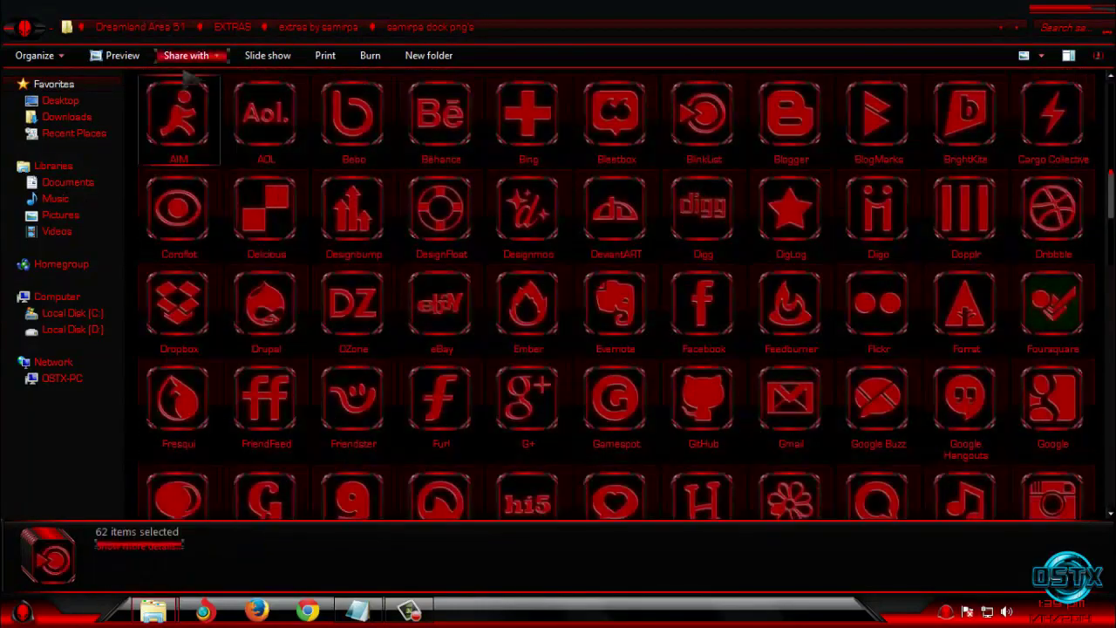
Copy the red dock icons and open RocketDock's Icons folder
right_click(159, 94)
mouse_move(153, 610)
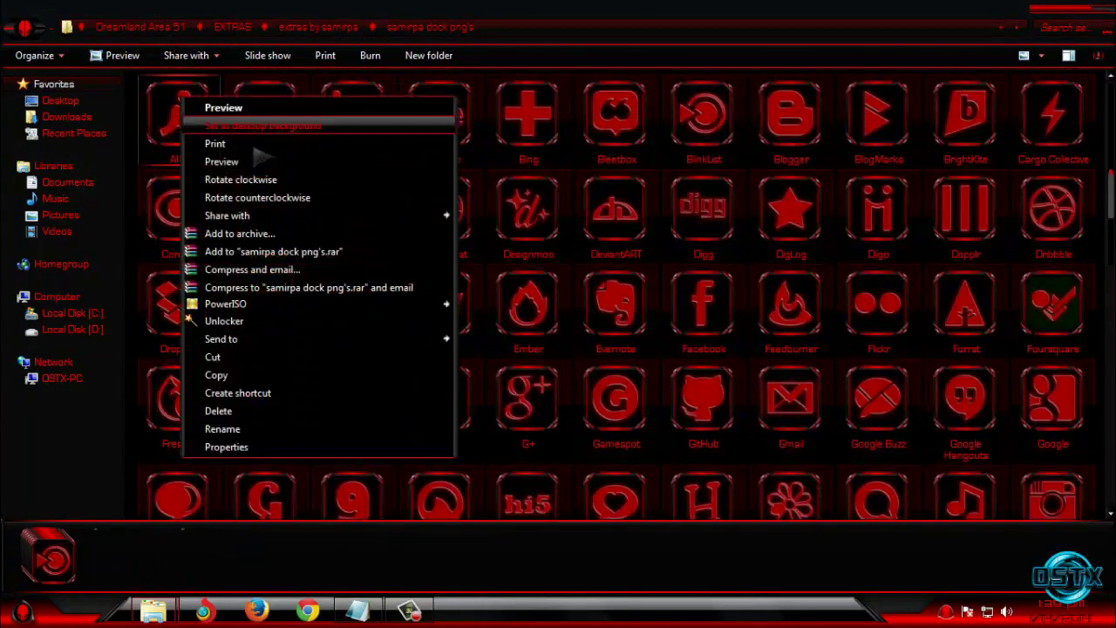
key(Escape)
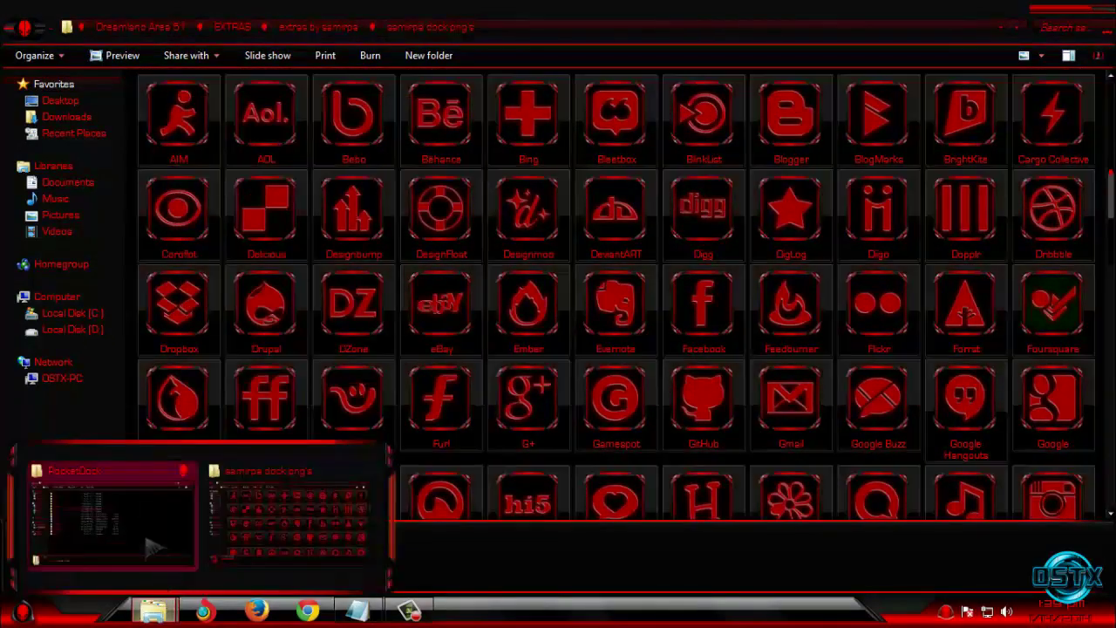
click(131, 523)
double_click(169, 171)
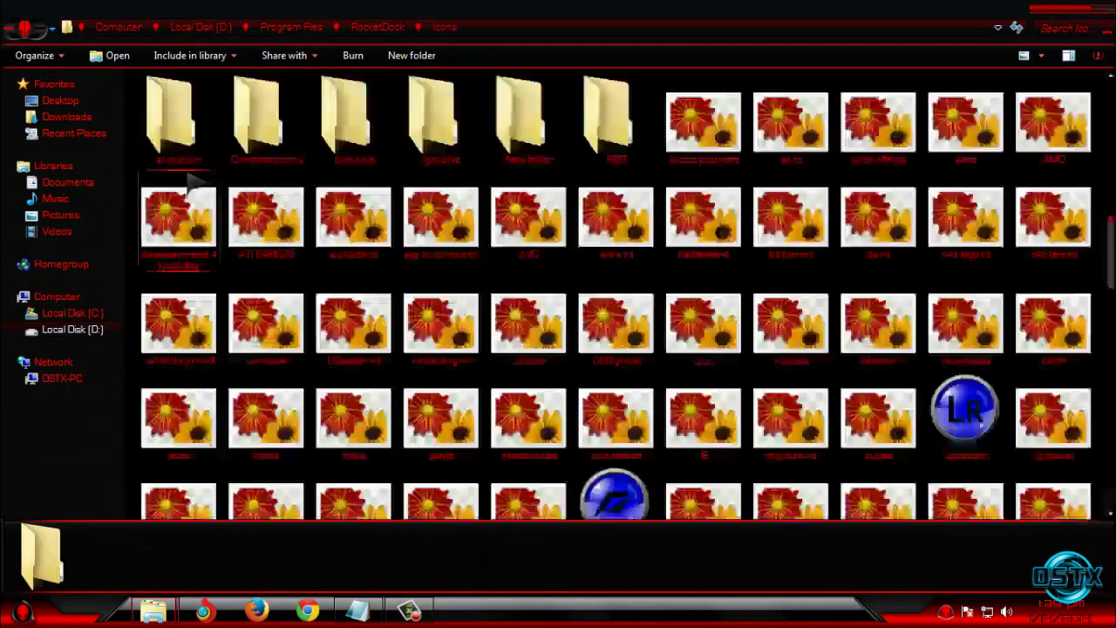
Scroll through the 70 blue icons in Icons, then go back to extras by samirpa
scroll(1038, 436, down, 2)
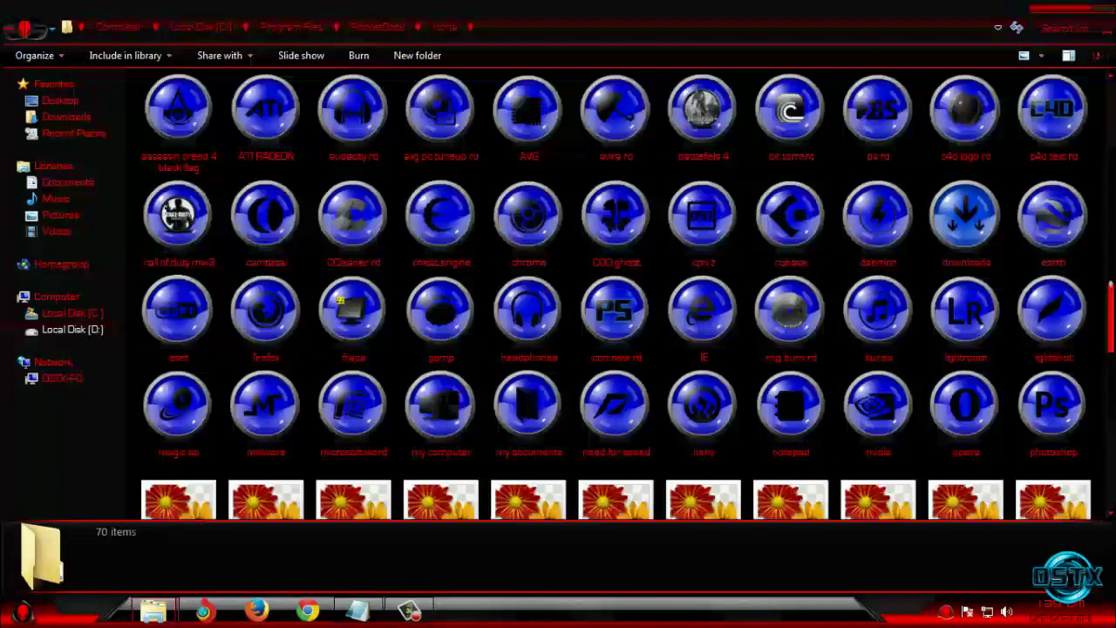
scroll(1026, 443, down, 3)
right_click(873, 469)
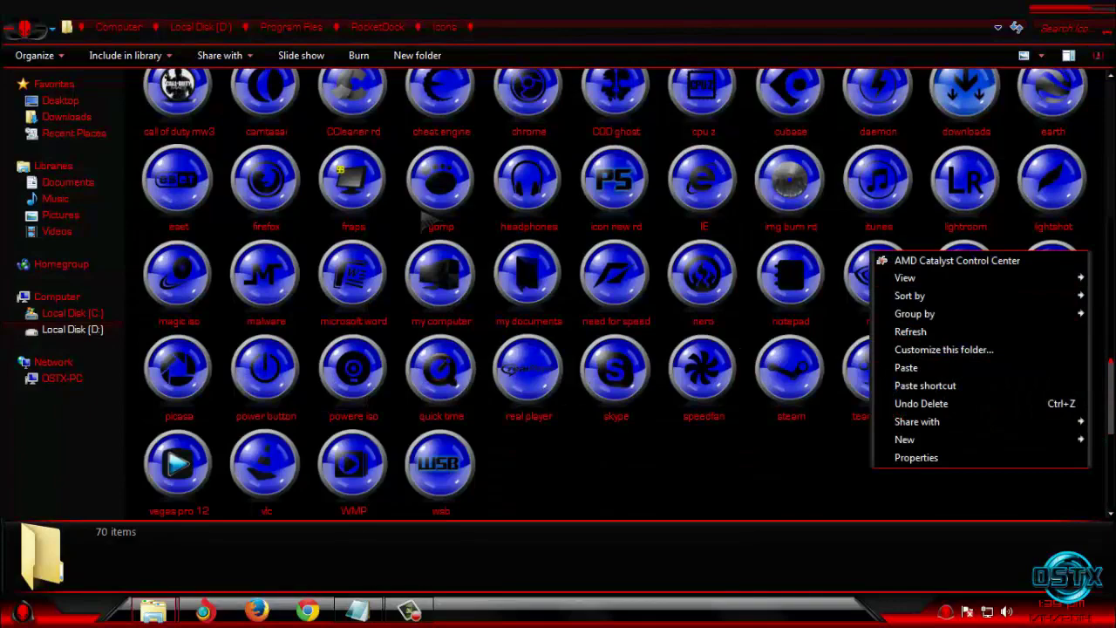
click(18, 28)
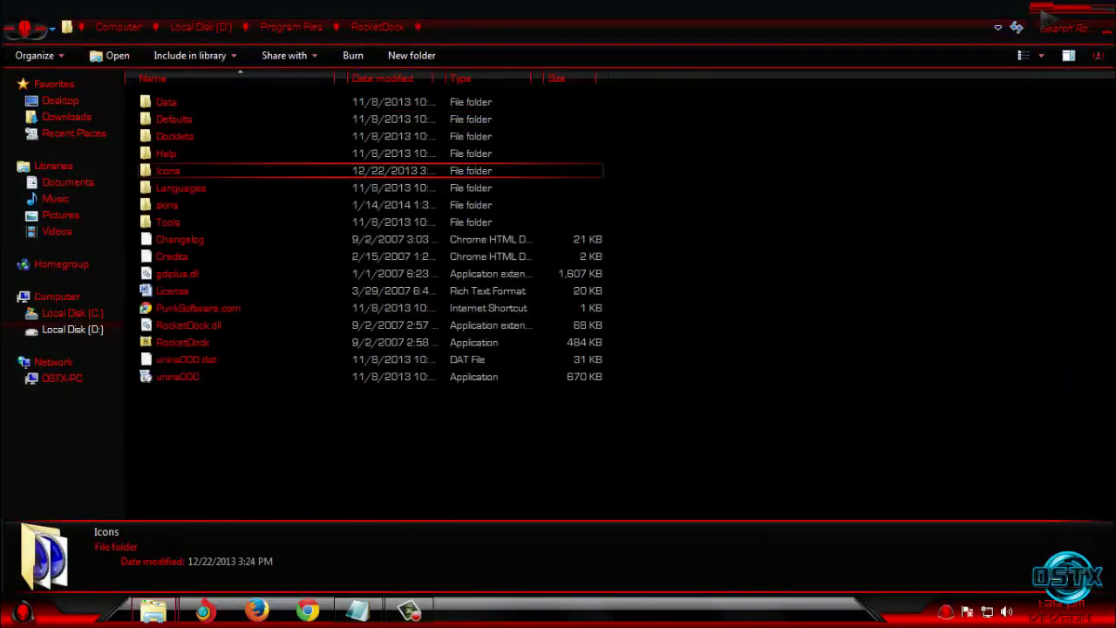
click(11, 28)
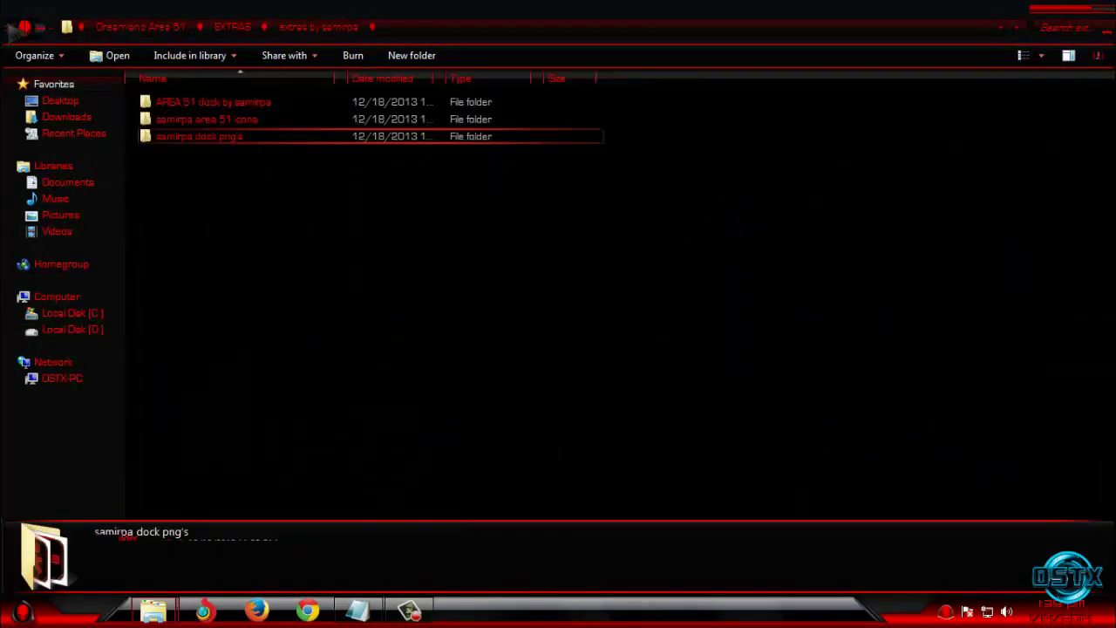
Go through OEM AND SYS into the Logo Changer folder and run its program, allowing the security warning
double_click(222, 177)
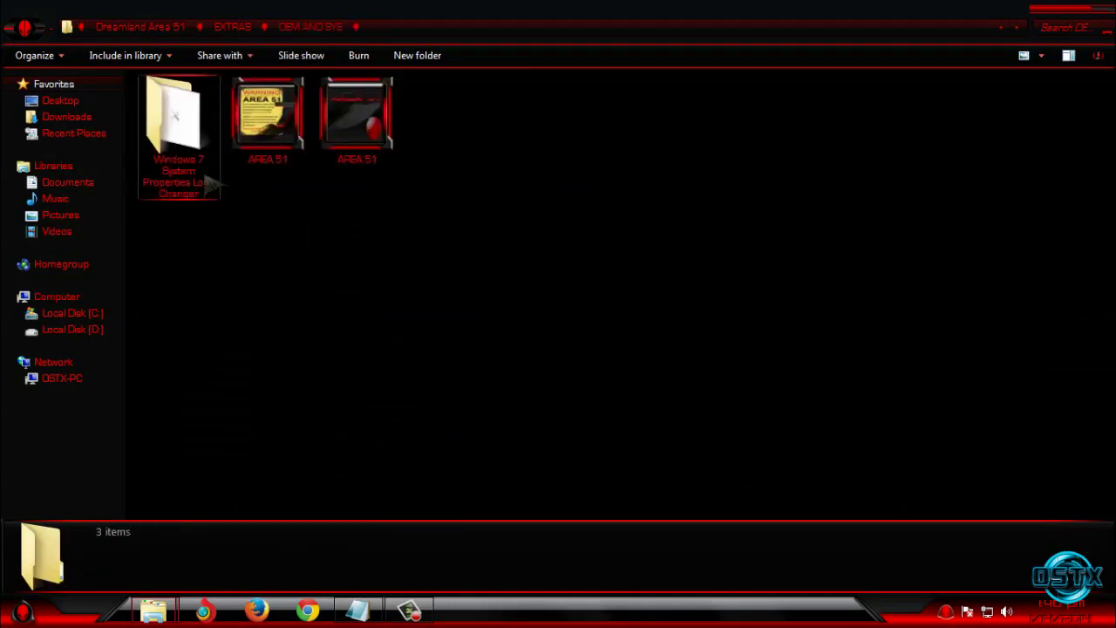
click(268, 113)
double_click(179, 130)
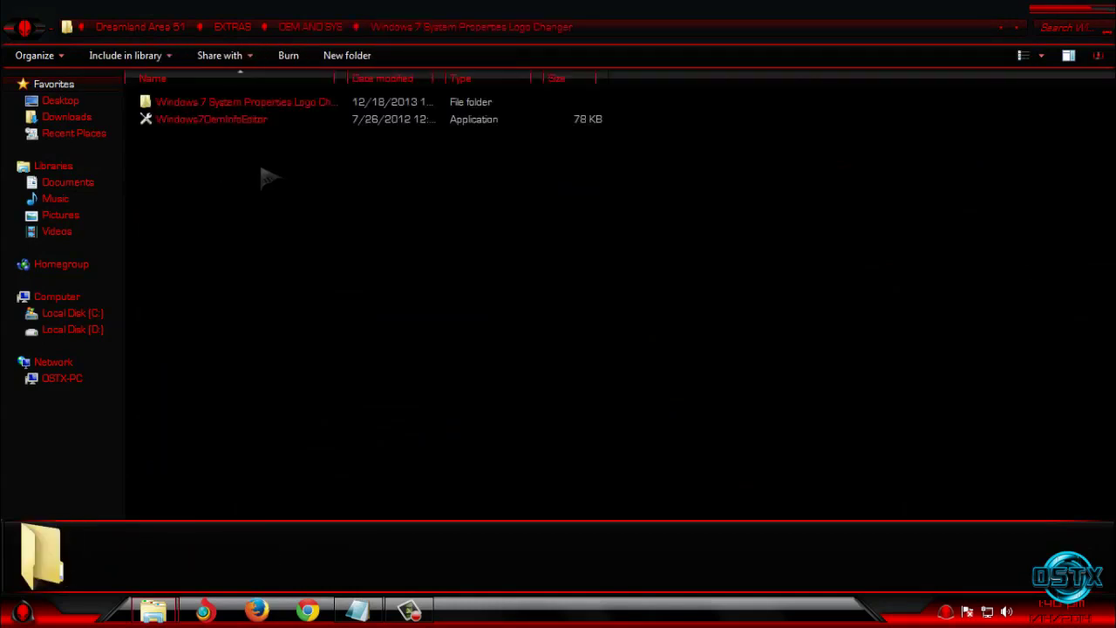
click(205, 120)
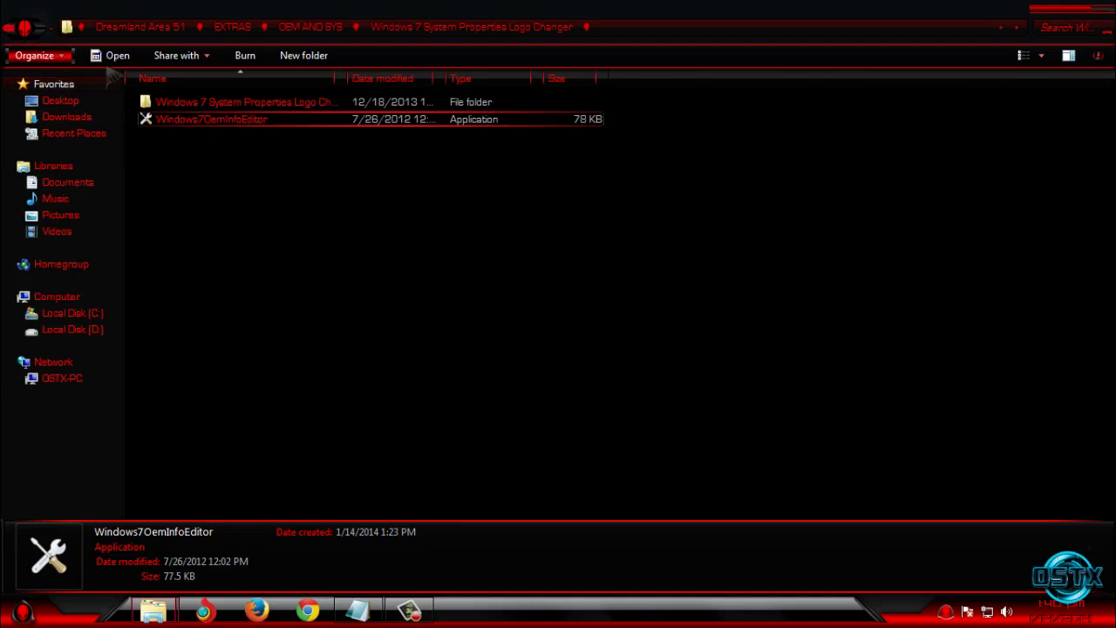
double_click(198, 102)
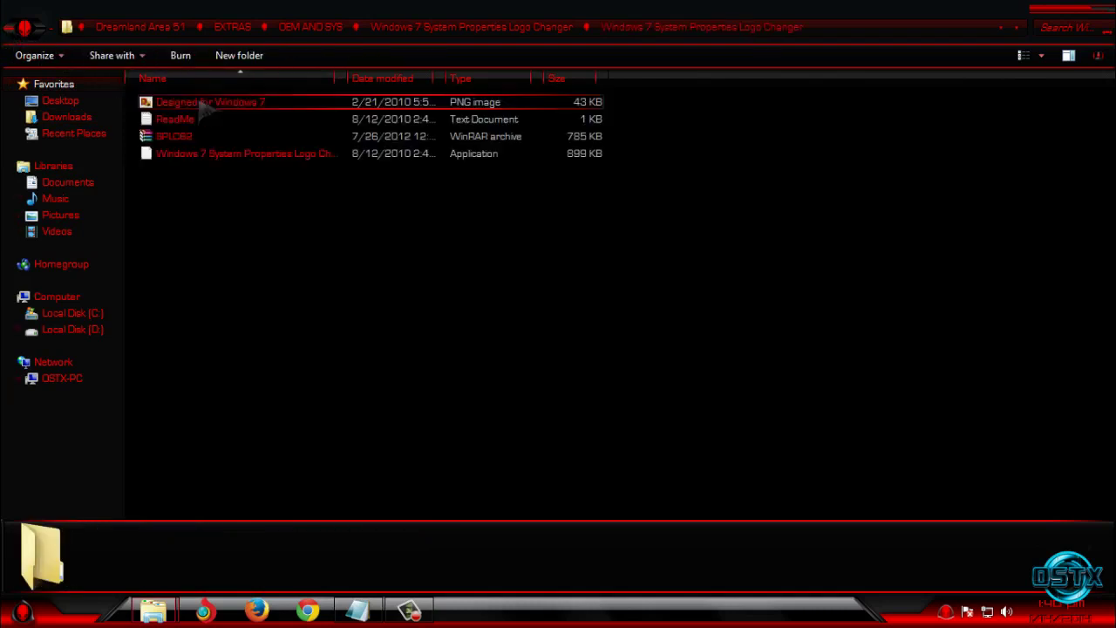
double_click(199, 155)
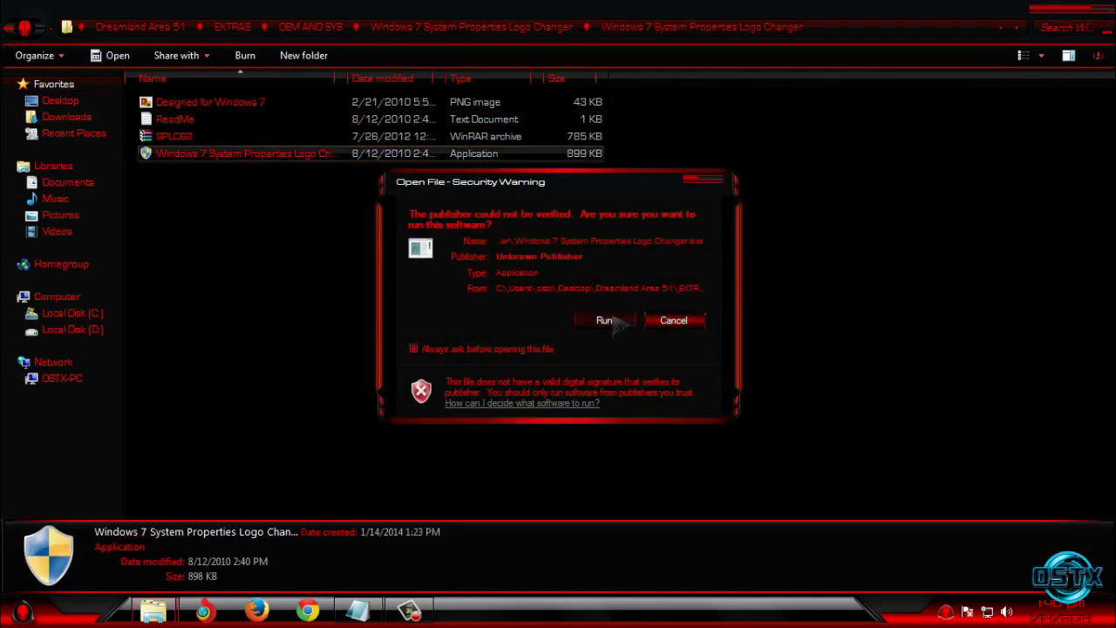
click(611, 321)
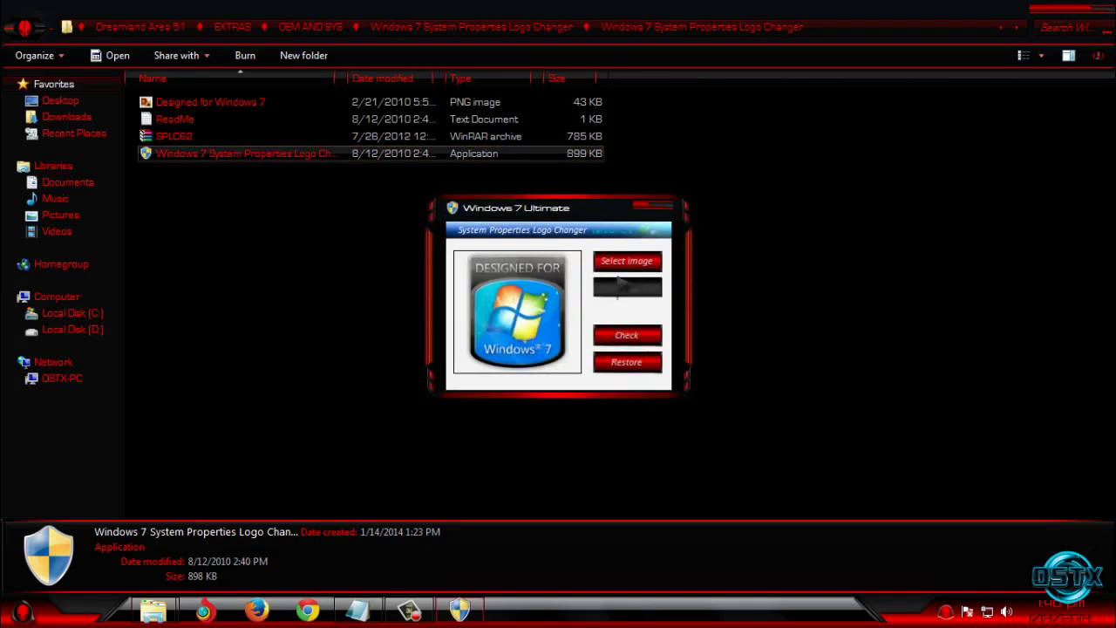
Pick the red AREA 51 image from Desktop > Dreamland Area 51 > EXTRAS > OEM AND SYS
click(619, 265)
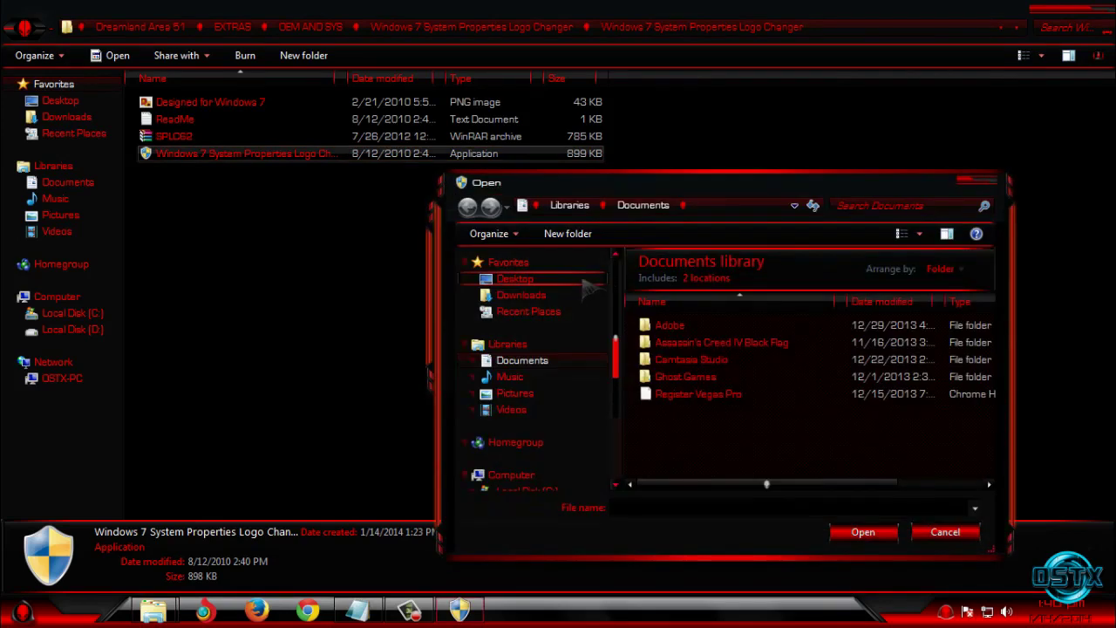
click(514, 278)
drag(989, 341, 989, 454)
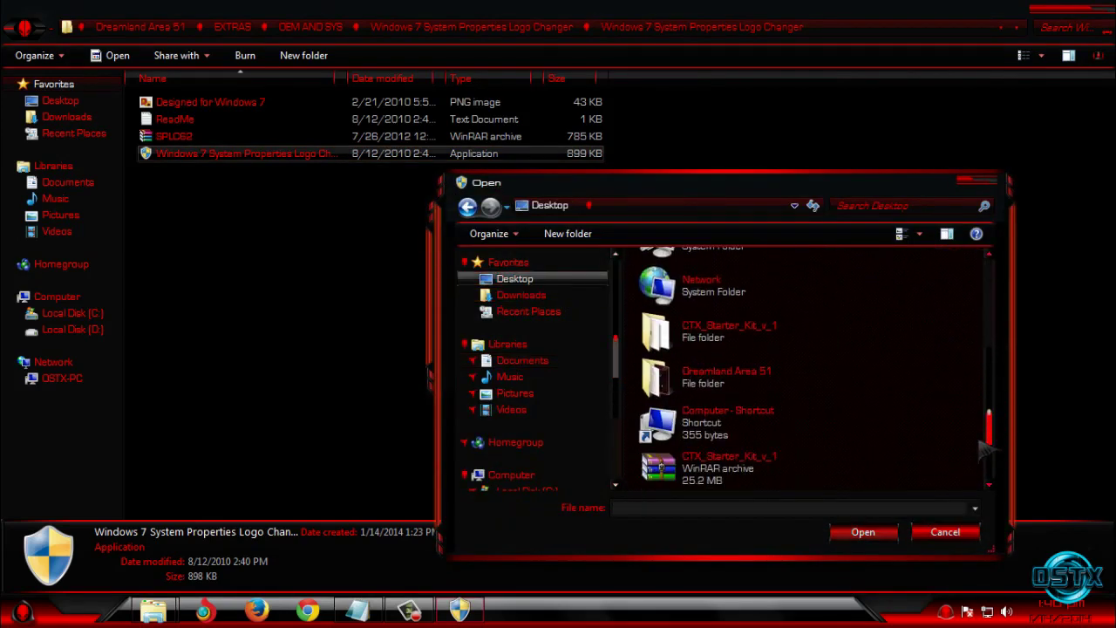
double_click(737, 379)
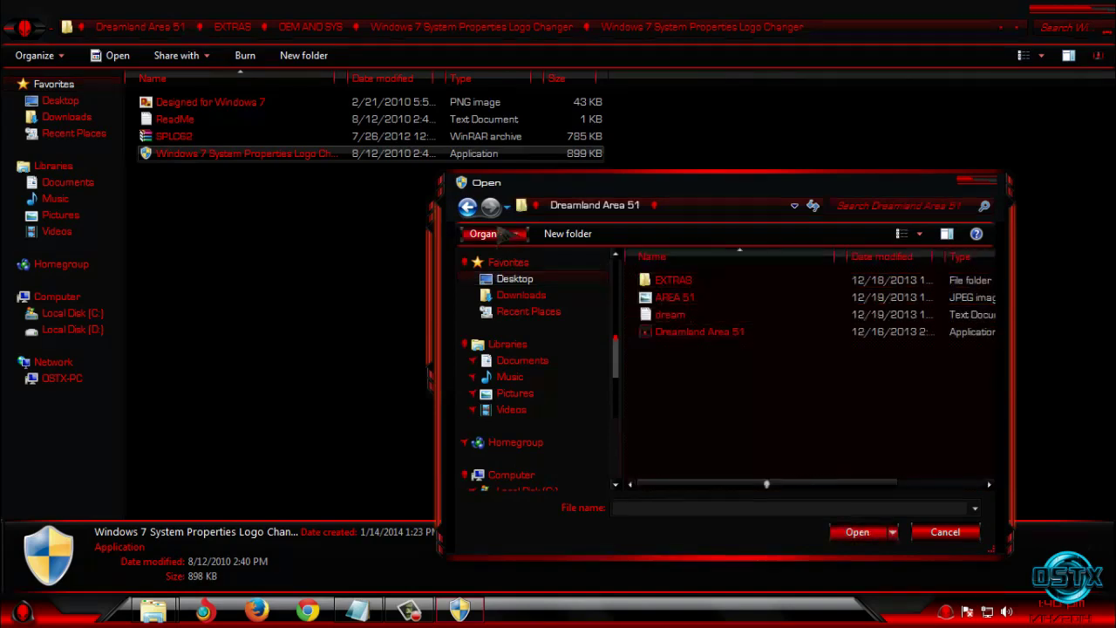
click(468, 206)
double_click(711, 464)
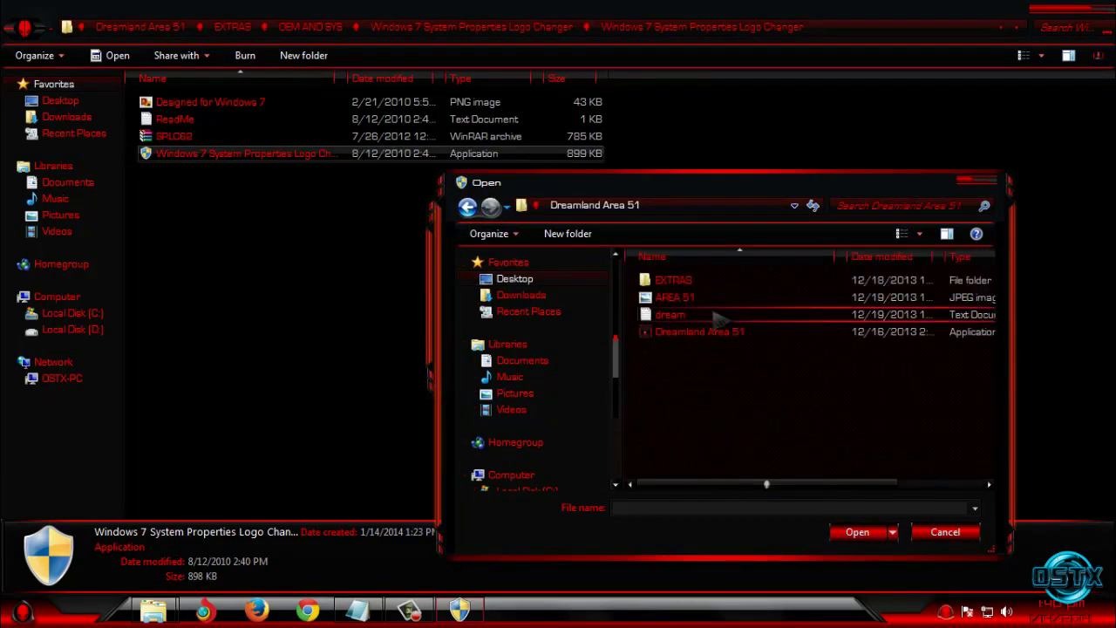
double_click(702, 283)
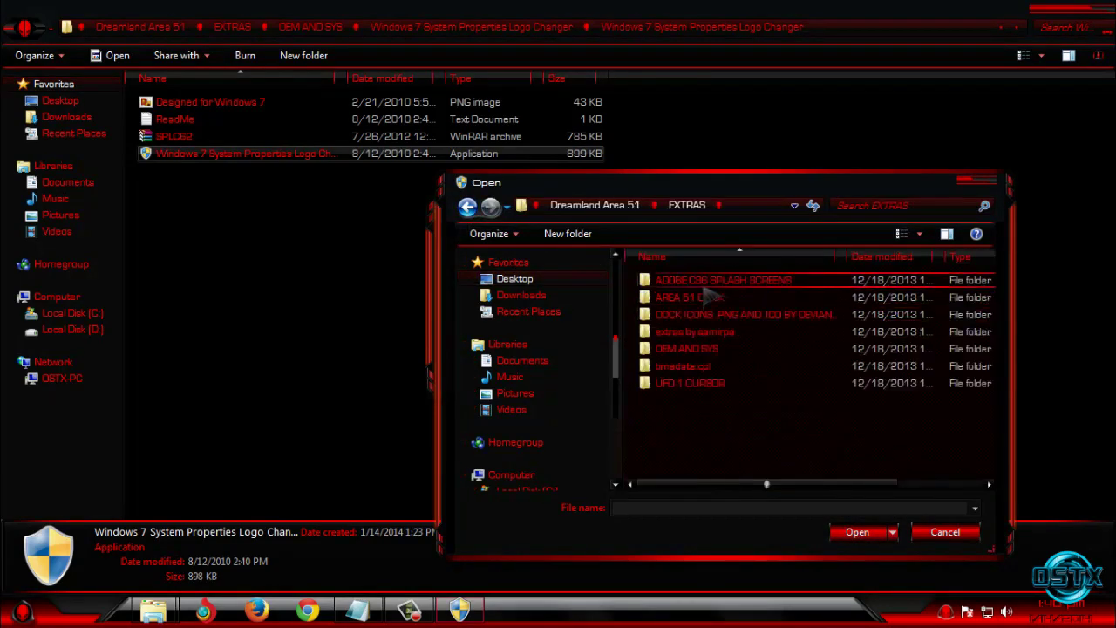
double_click(698, 350)
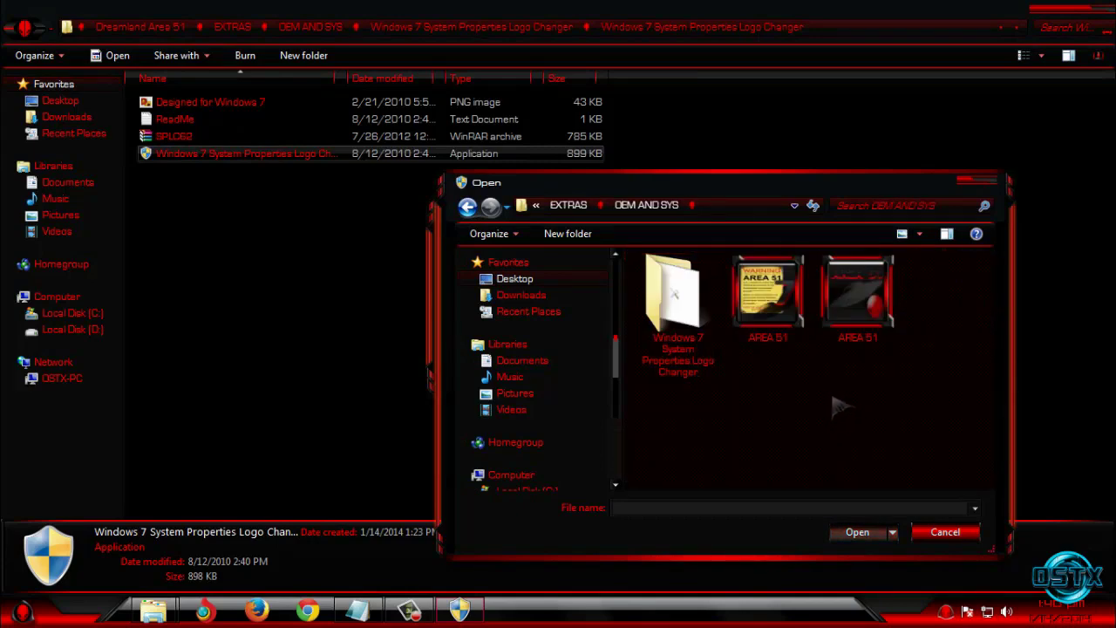
click(866, 300)
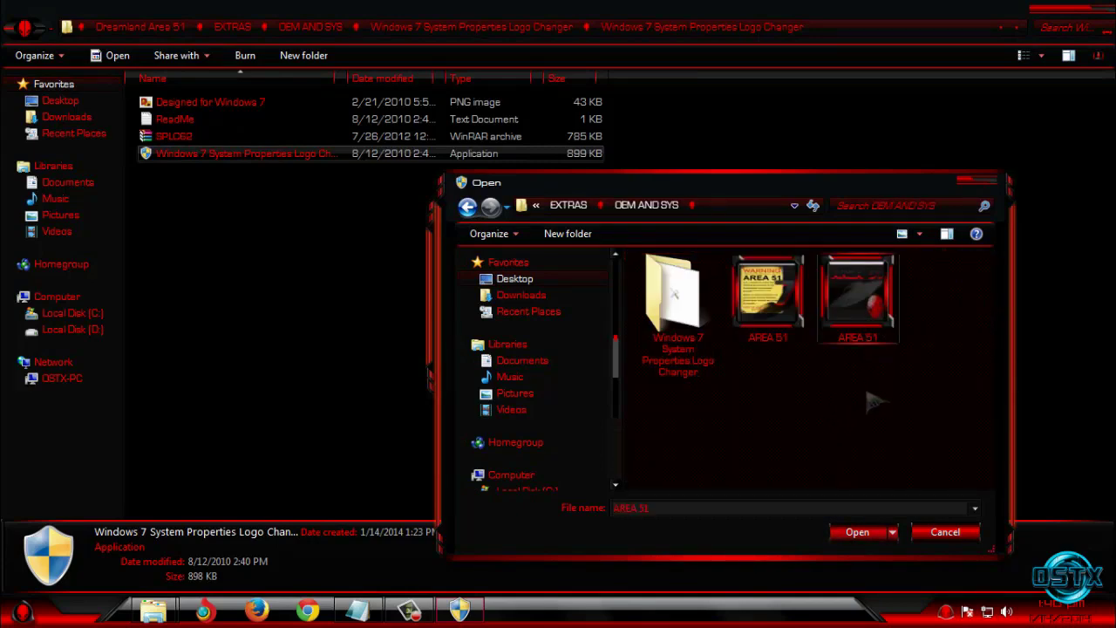
Apply the AREA 51 image as the logo, verify it in System, then close System and Logo Changer
click(857, 532)
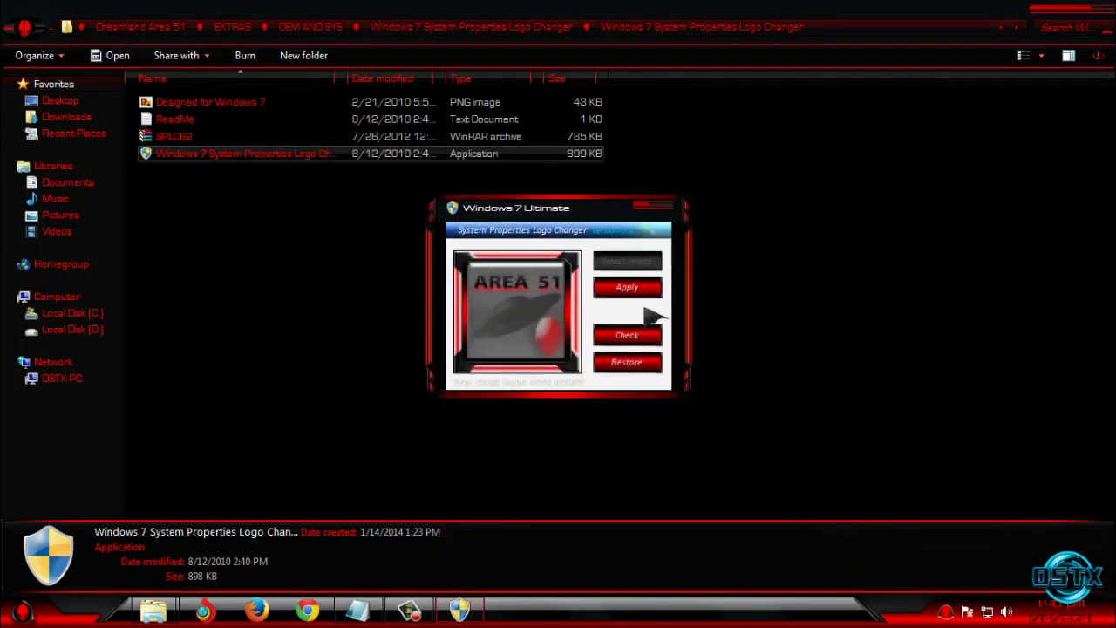
click(642, 291)
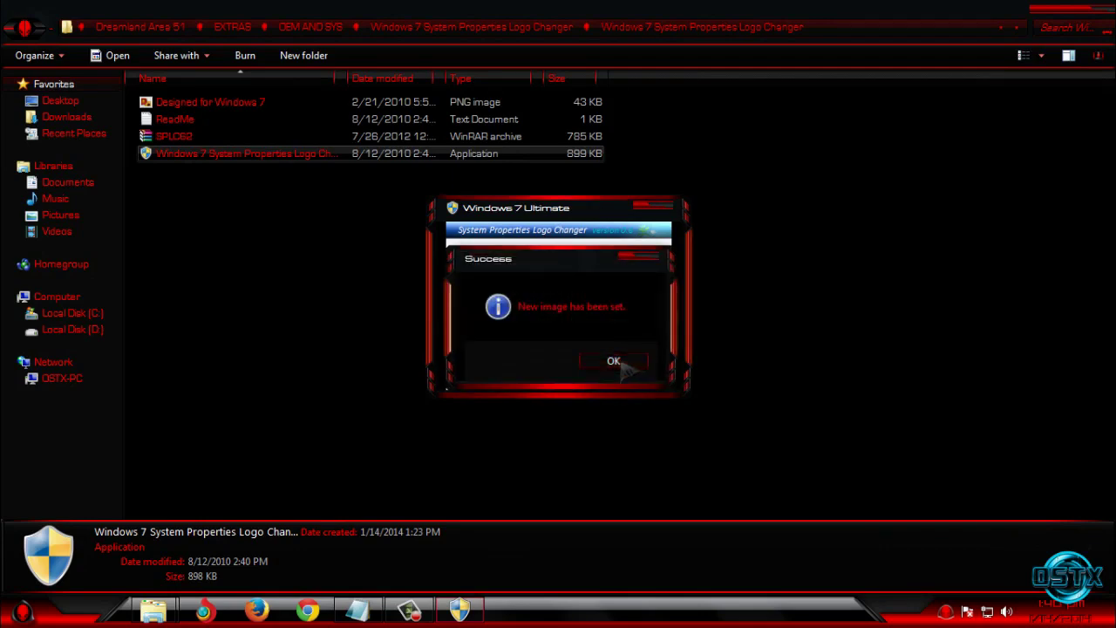
click(622, 364)
click(629, 338)
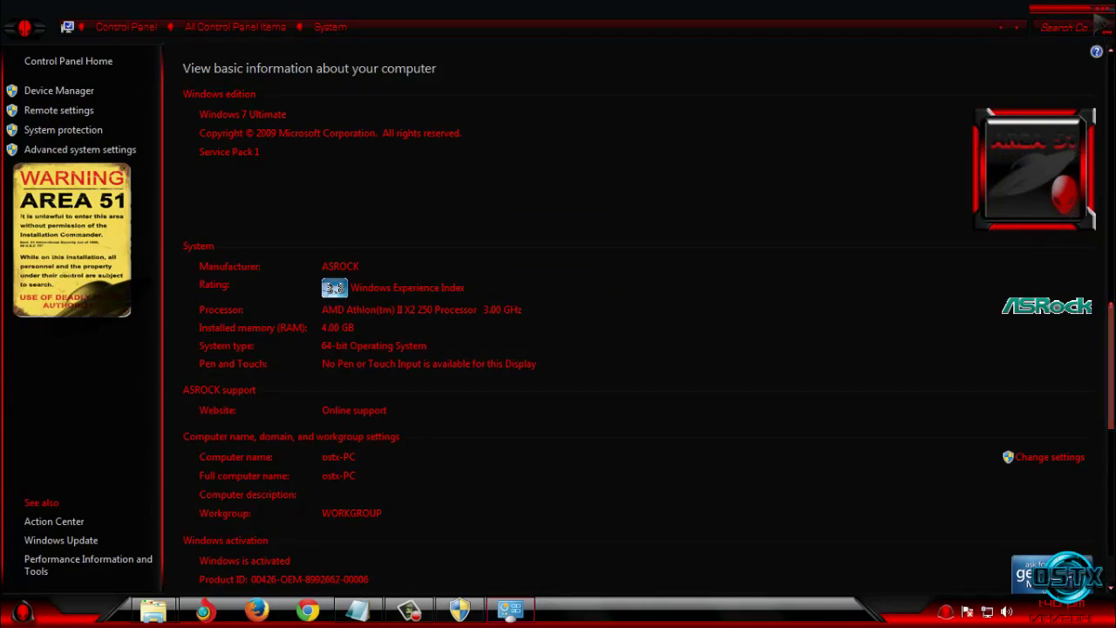
click(1100, 9)
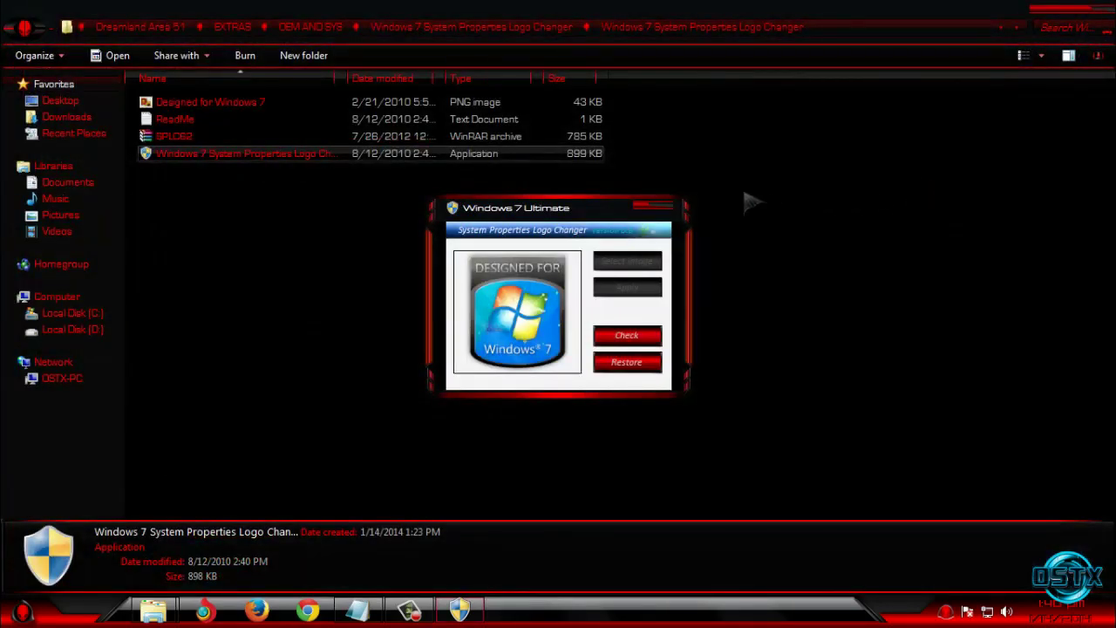
click(667, 207)
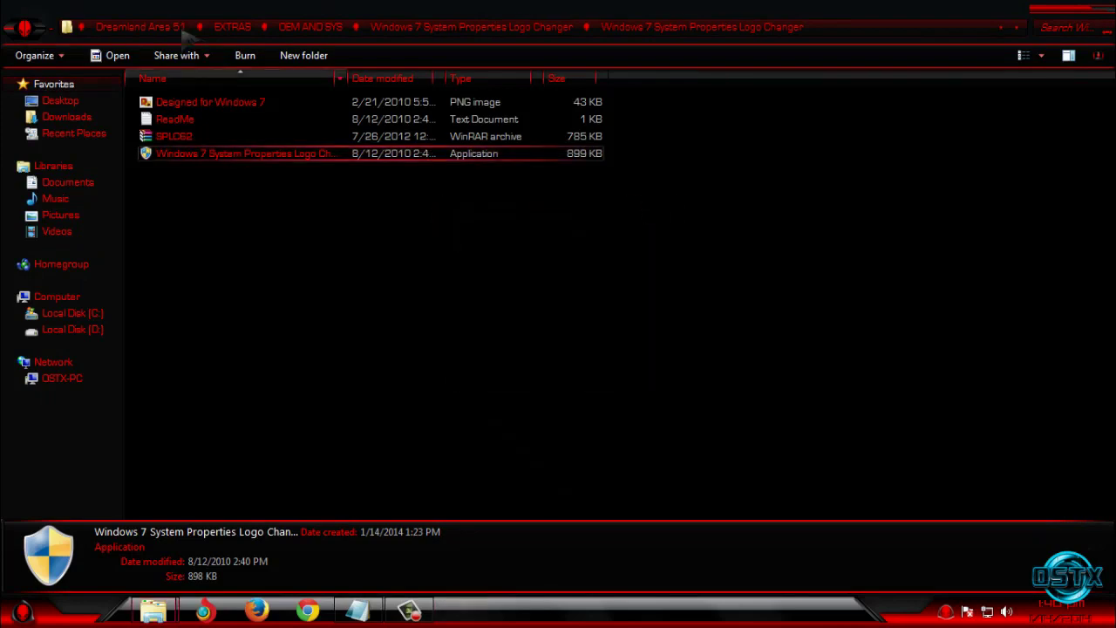
Go back to OEM AND SYS and run Windows7OemInfoEditor past the security warning
click(9, 27)
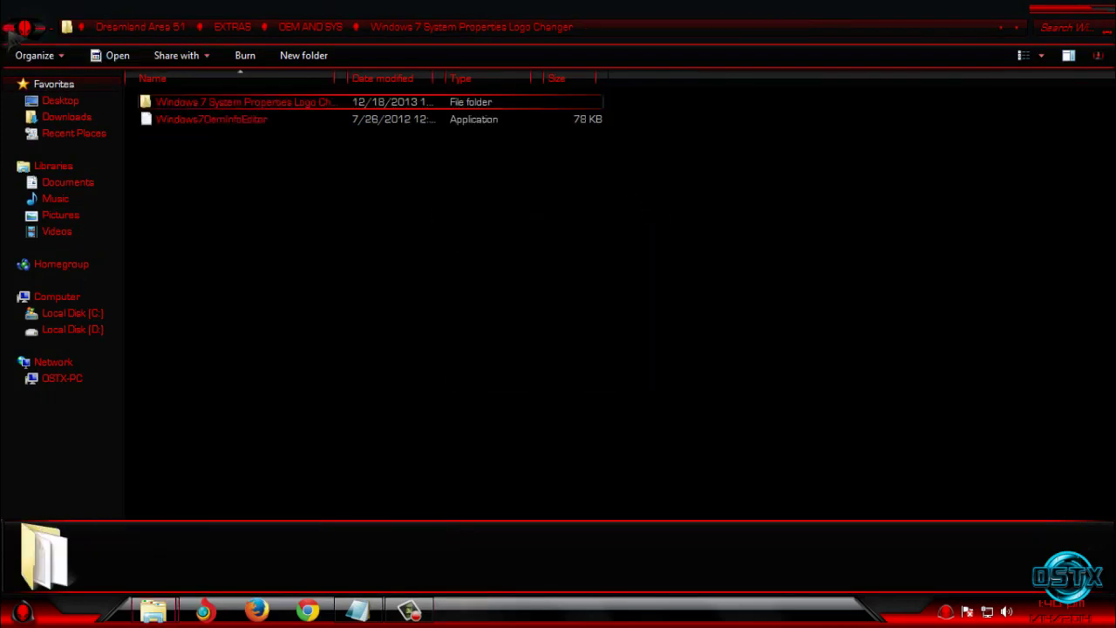
click(237, 122)
double_click(244, 131)
click(606, 320)
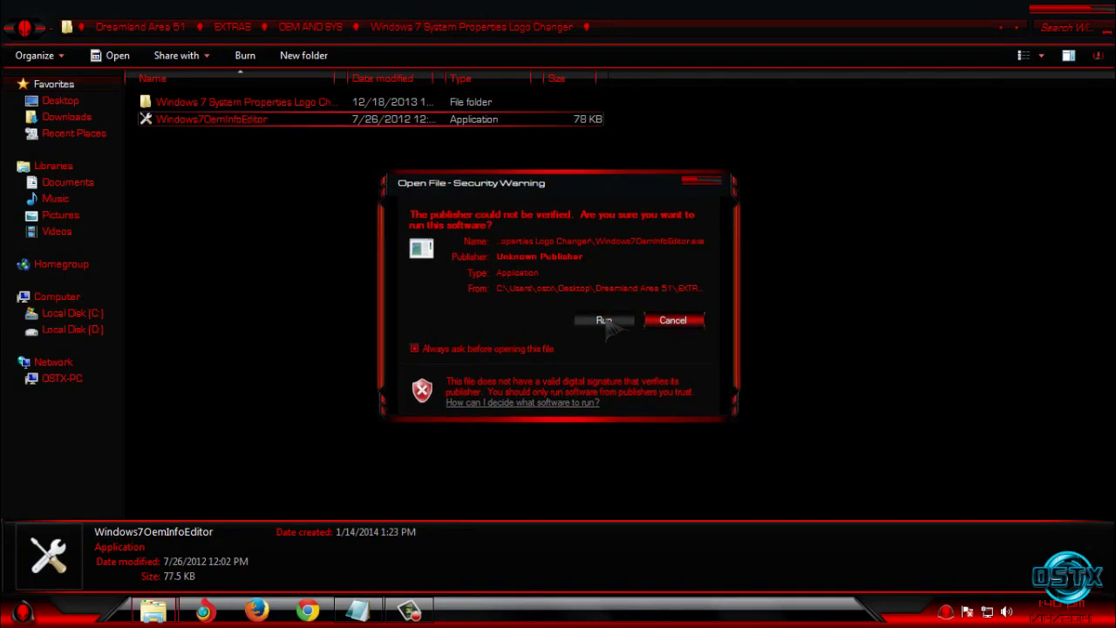
Check the current System properties page for Computer, then close it
click(23, 602)
right_click(299, 371)
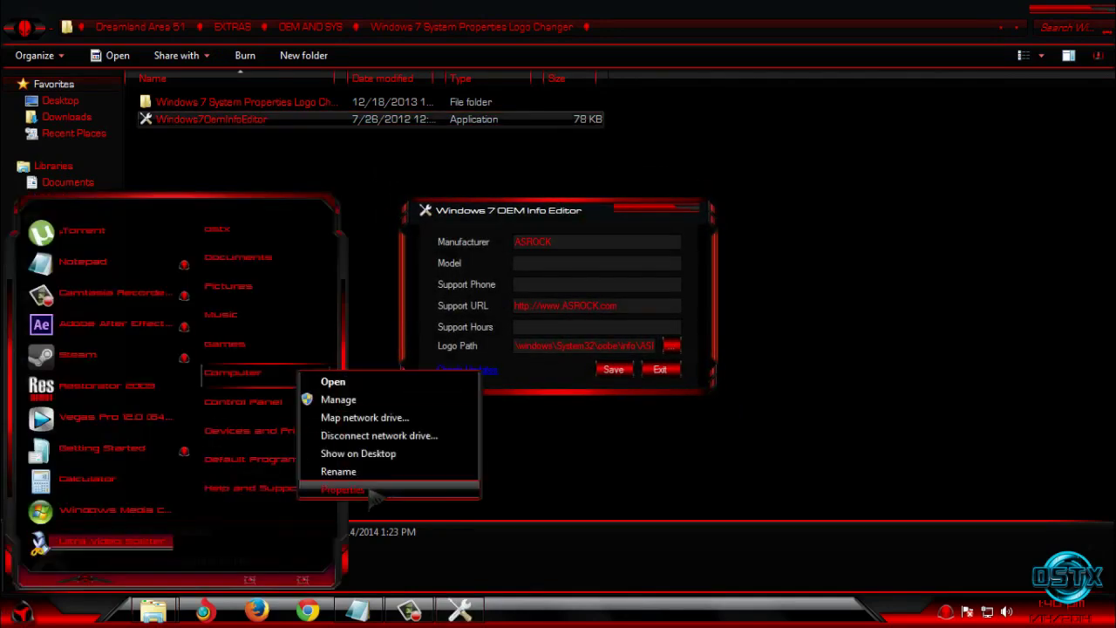
click(980, 365)
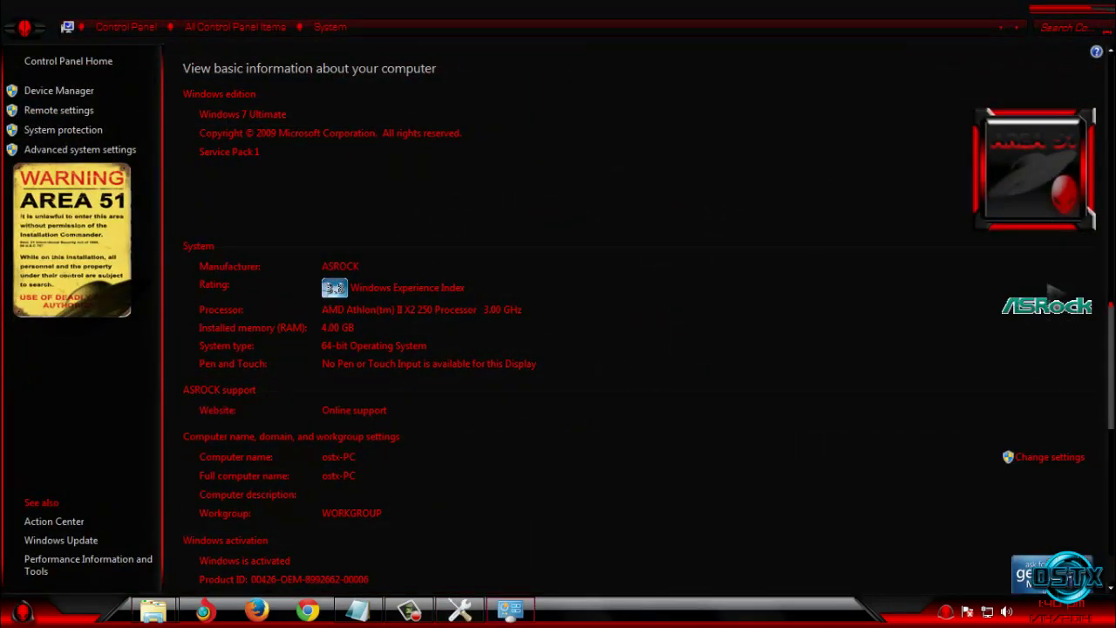
click(1105, 28)
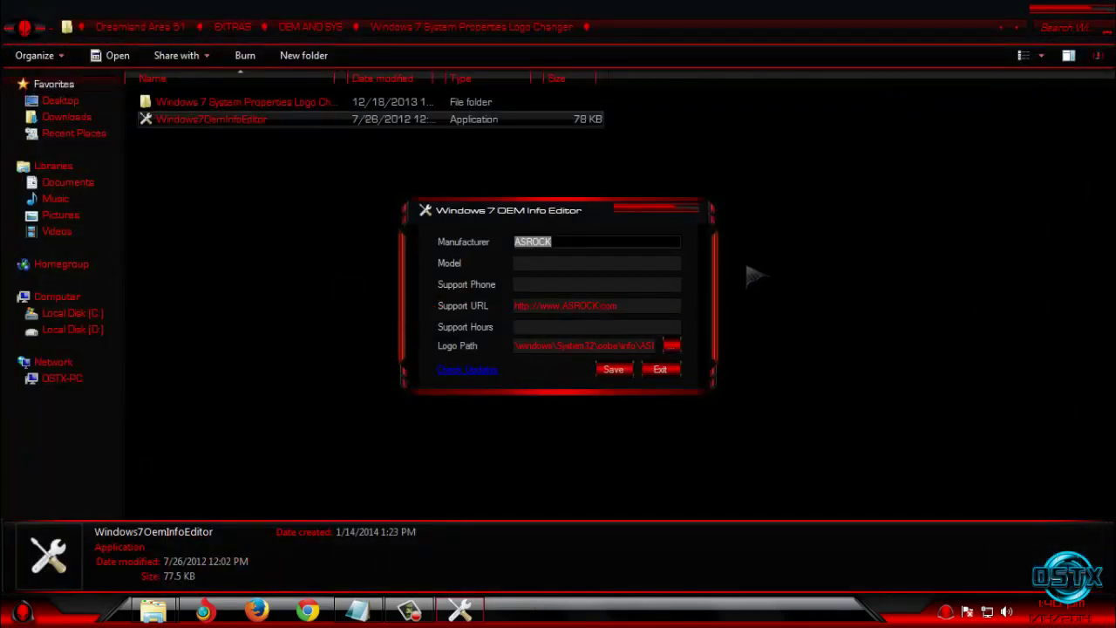
Set the logo path to the AREA 51 image in Dreamland Area 51 > EXTRAS > OEM AND SYS, and save
click(672, 345)
mouse_move(608, 186)
mouse_down()
mouse_move(735, 485)
mouse_move(556, 154)
mouse_up()
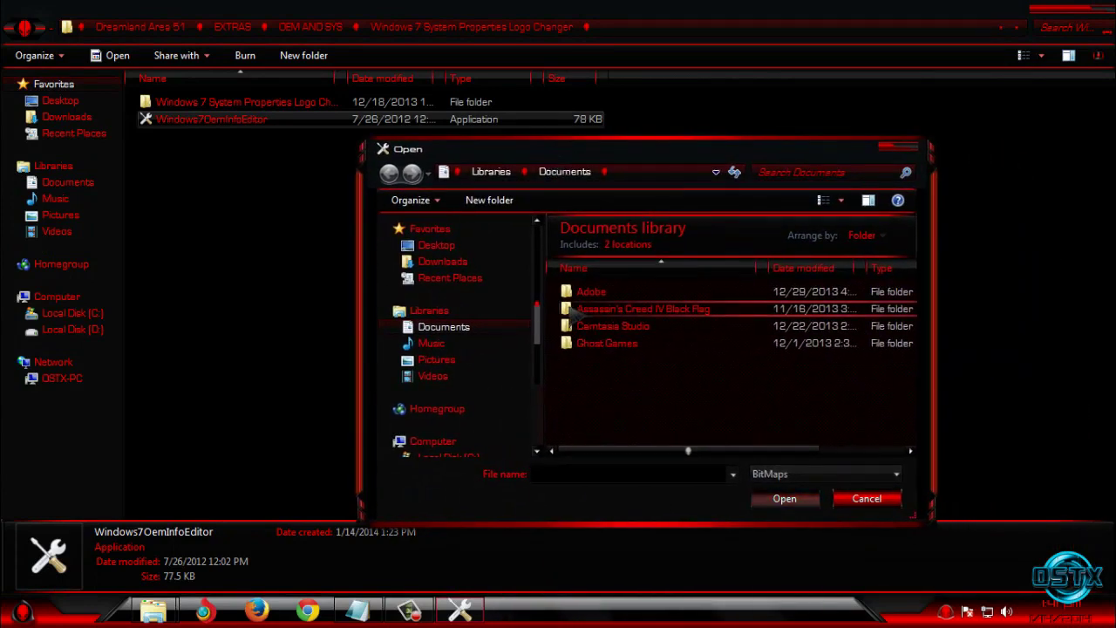
click(436, 245)
drag(915, 328, 910, 411)
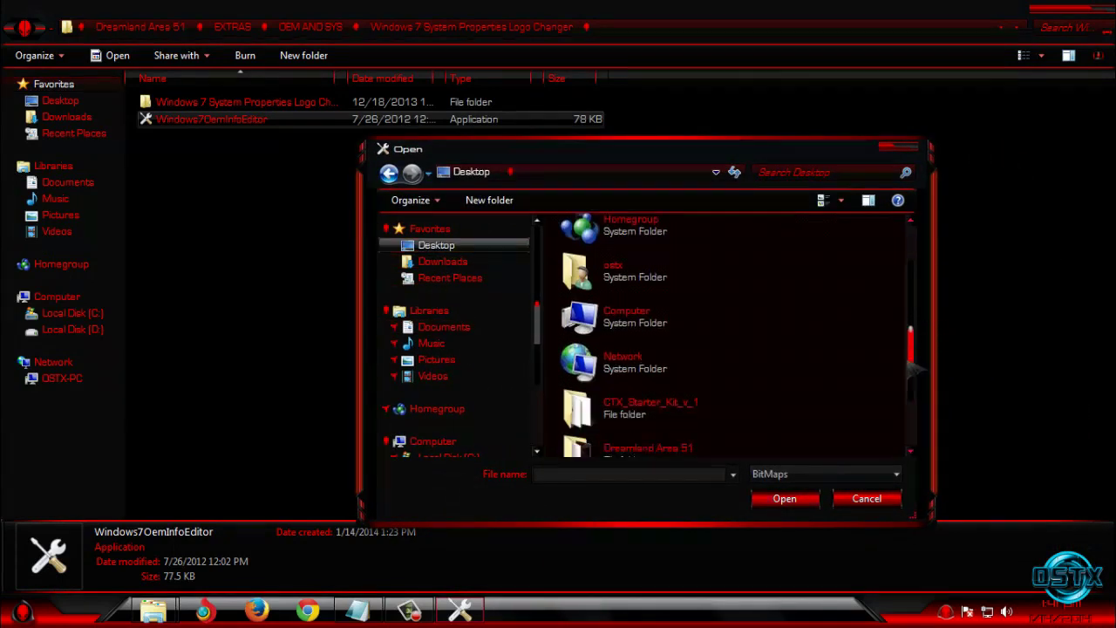
double_click(732, 390)
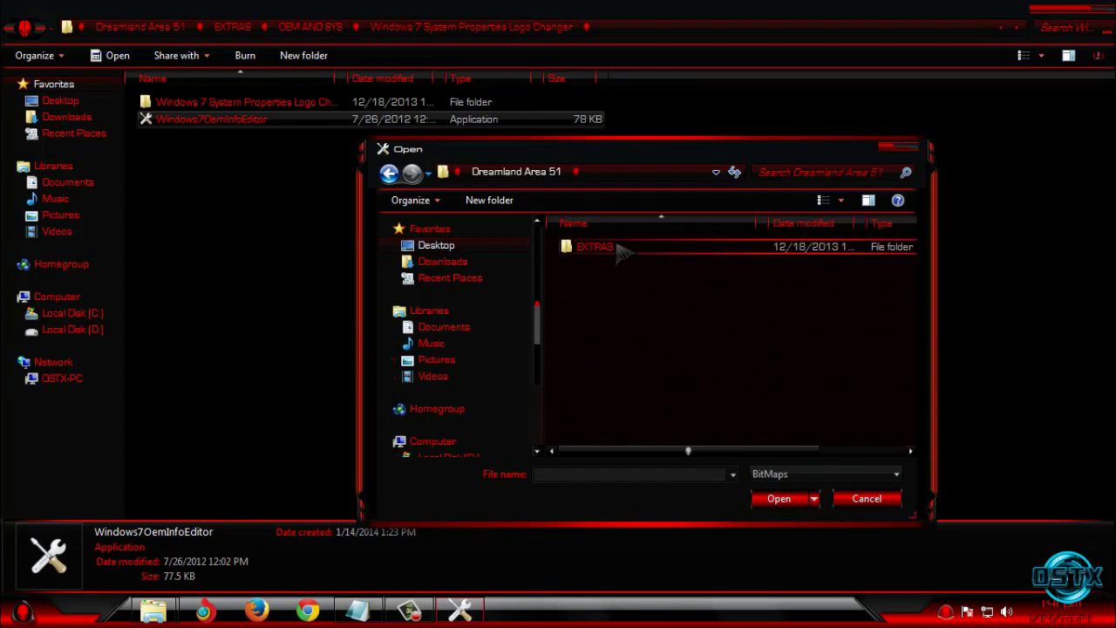
double_click(623, 249)
double_click(628, 316)
click(688, 261)
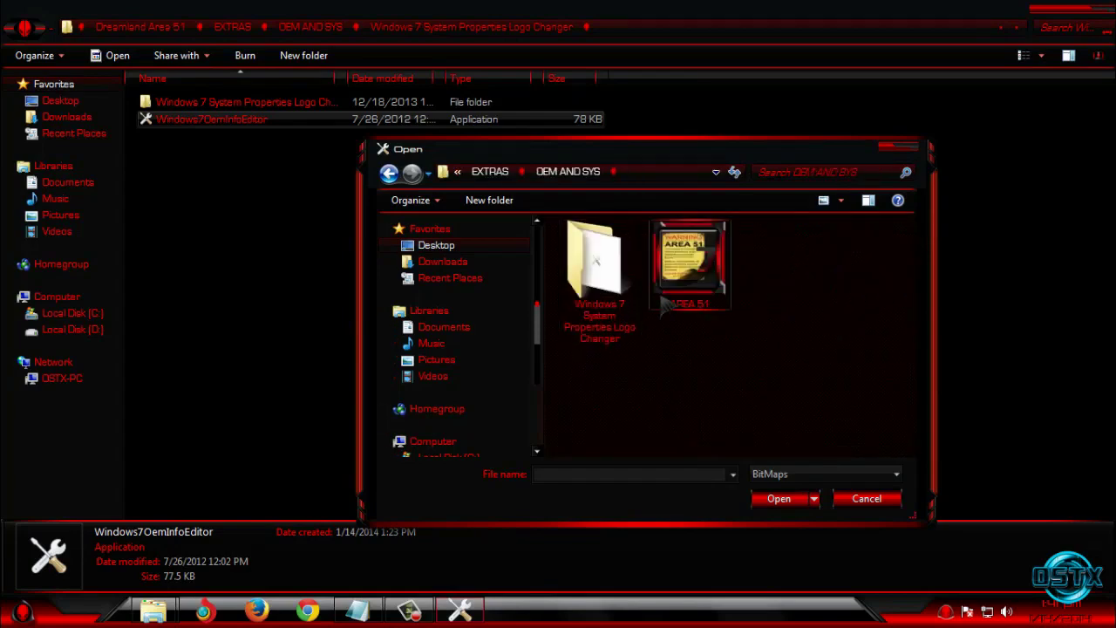
click(790, 505)
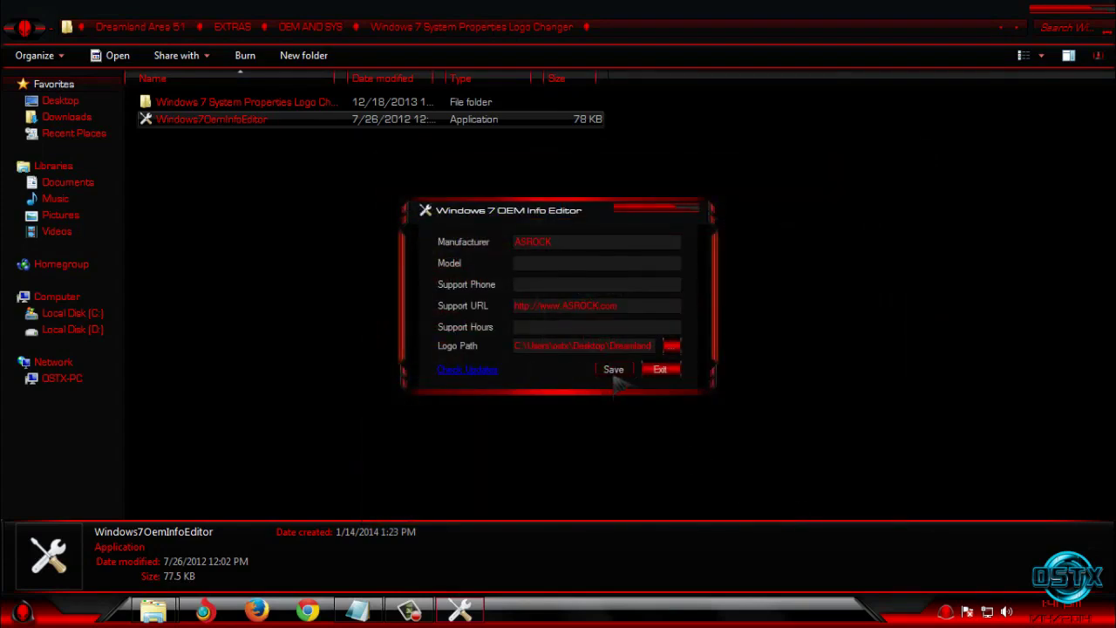
click(613, 370)
Close the OEM Info Editor and go back to the EXTRAS folder
click(662, 371)
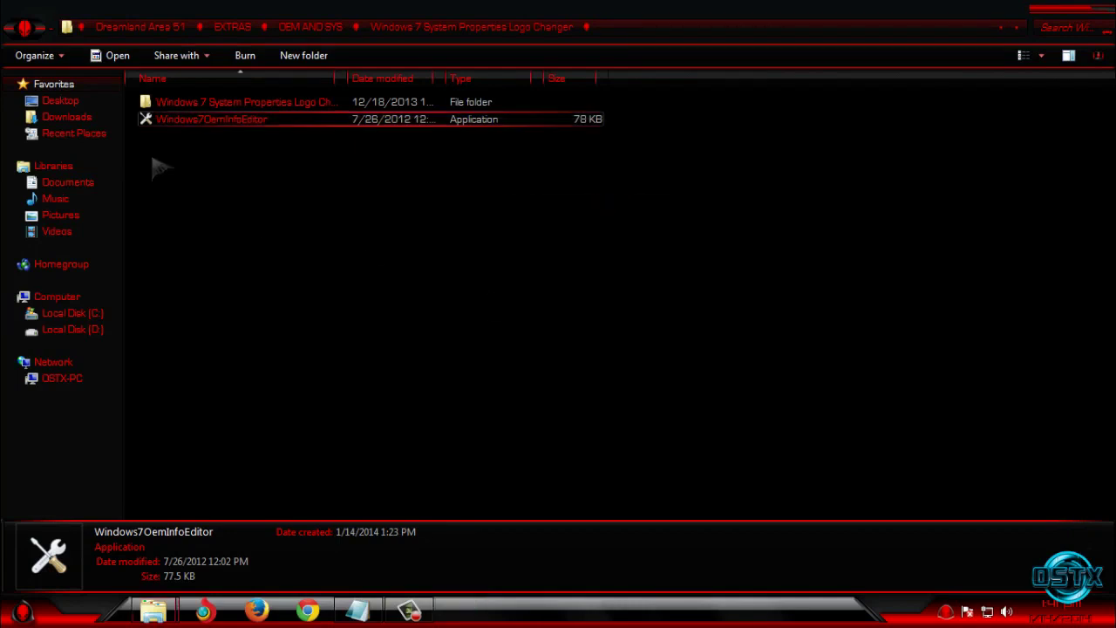
click(12, 29)
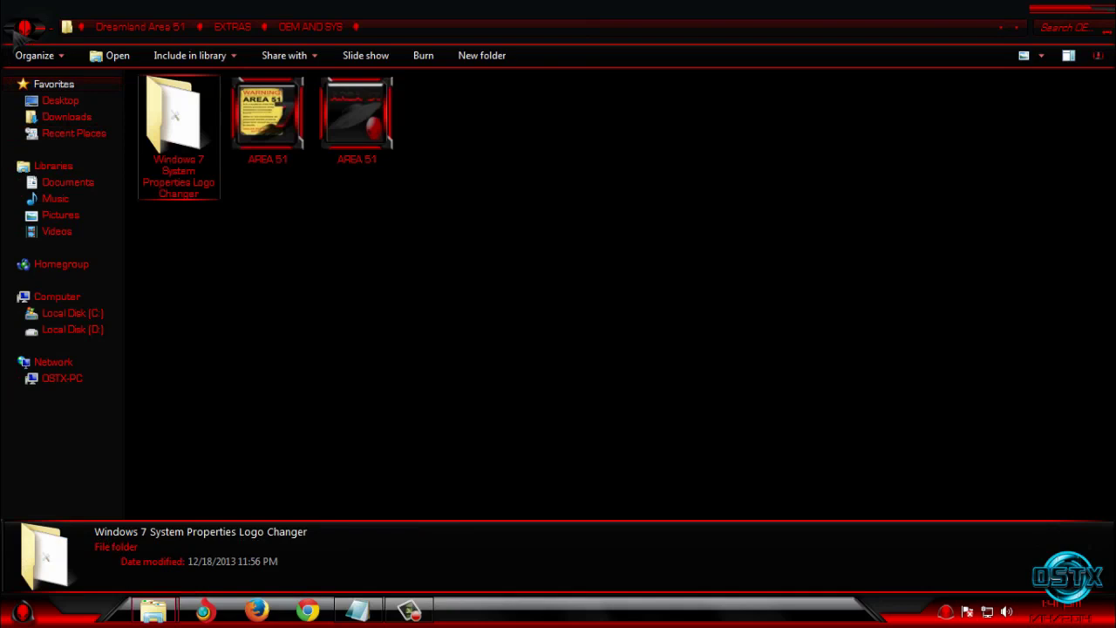
click(10, 28)
Look through the 12 red clock images in timedate.cpl, then return to EXTRAS
click(234, 194)
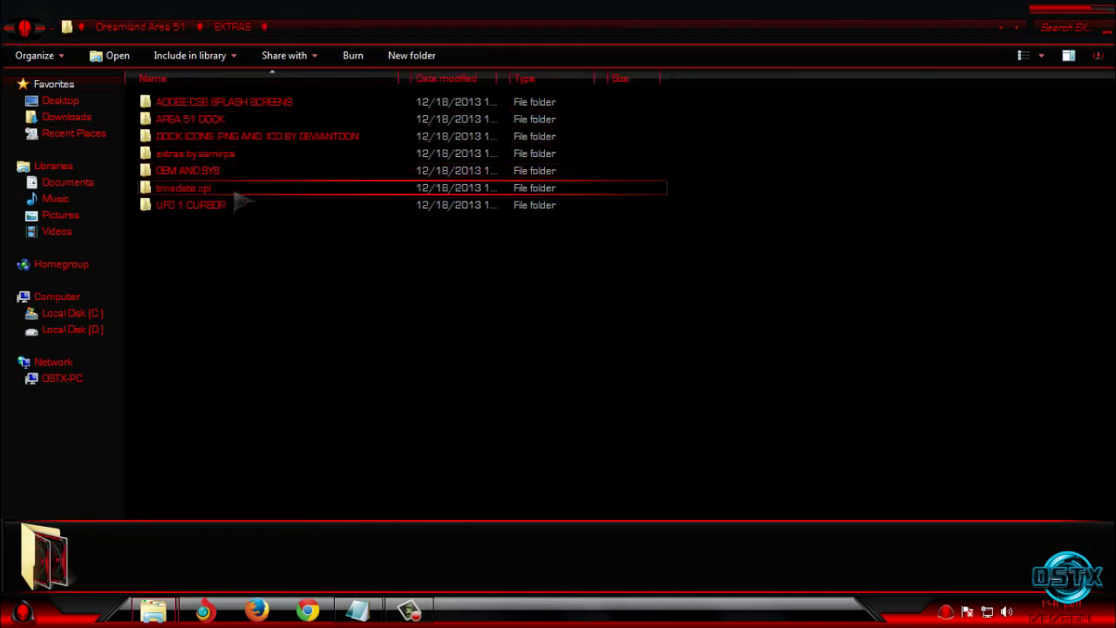
double_click(234, 194)
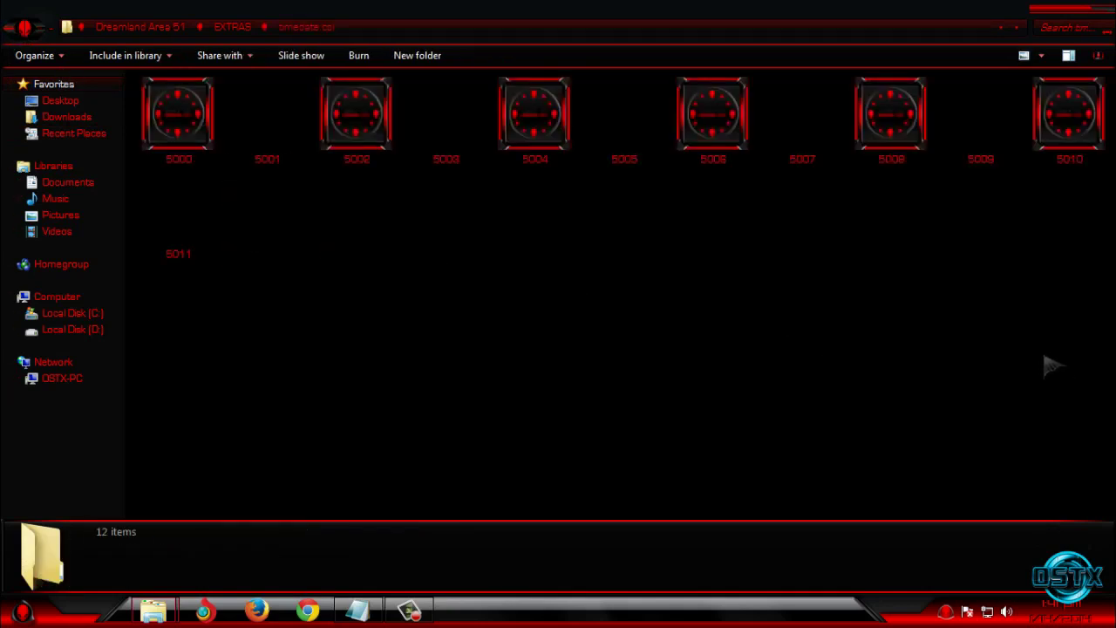
mouse_move(1053, 364)
mouse_down()
mouse_move(387, 113)
mouse_move(255, 296)
mouse_up()
click(10, 28)
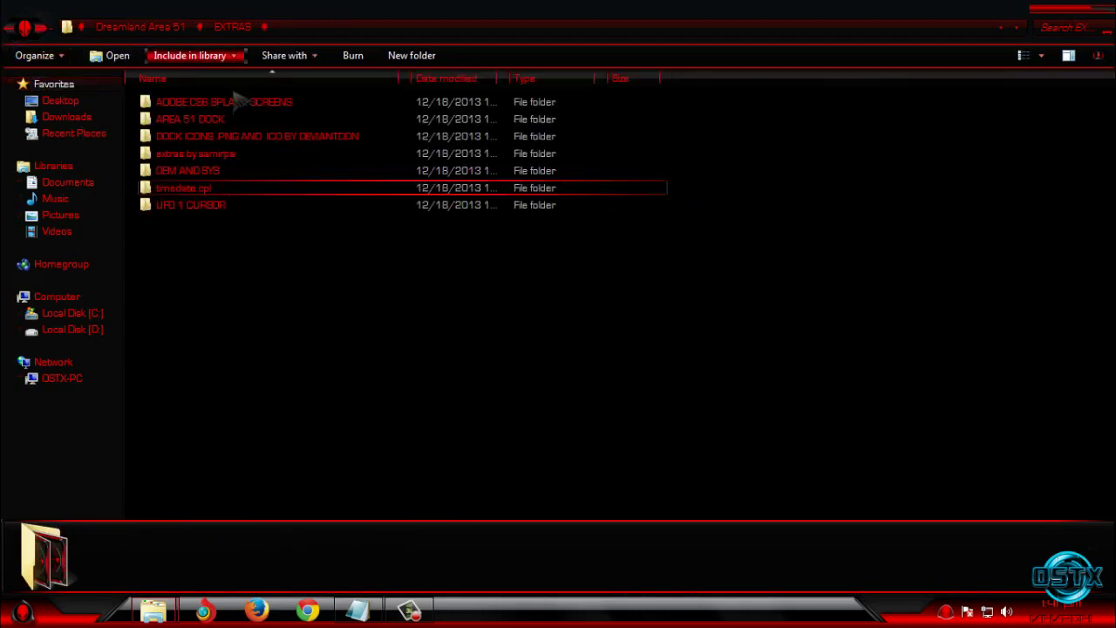
Install the UFO 1 cursors from UFO 1 CURSOR > UFO 1 > install.inf, then close the folder
double_click(216, 210)
double_click(187, 104)
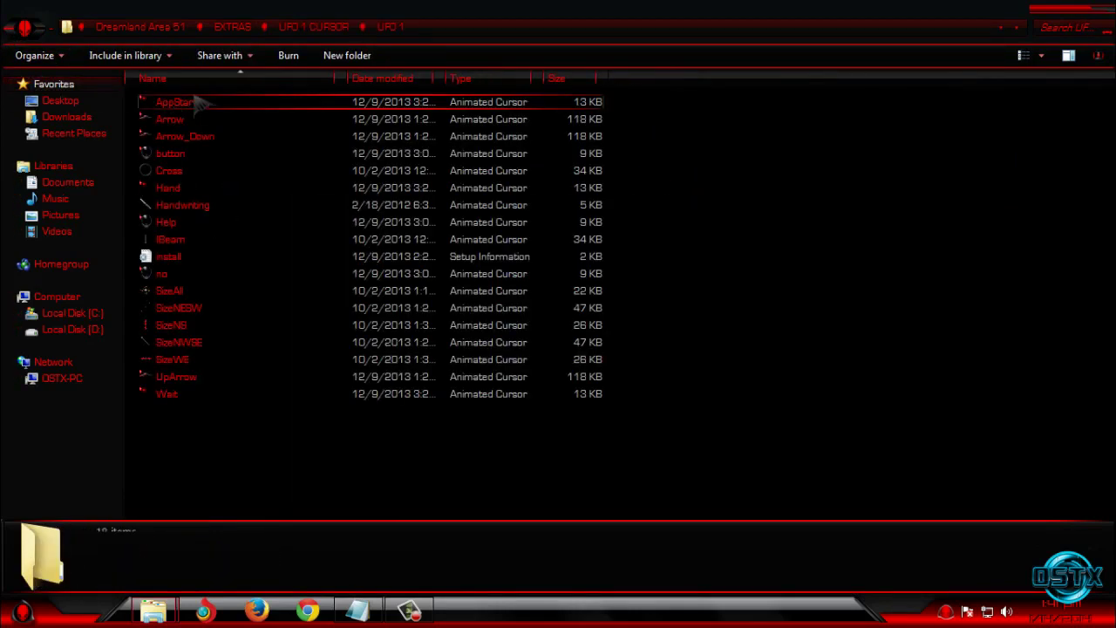
click(187, 258)
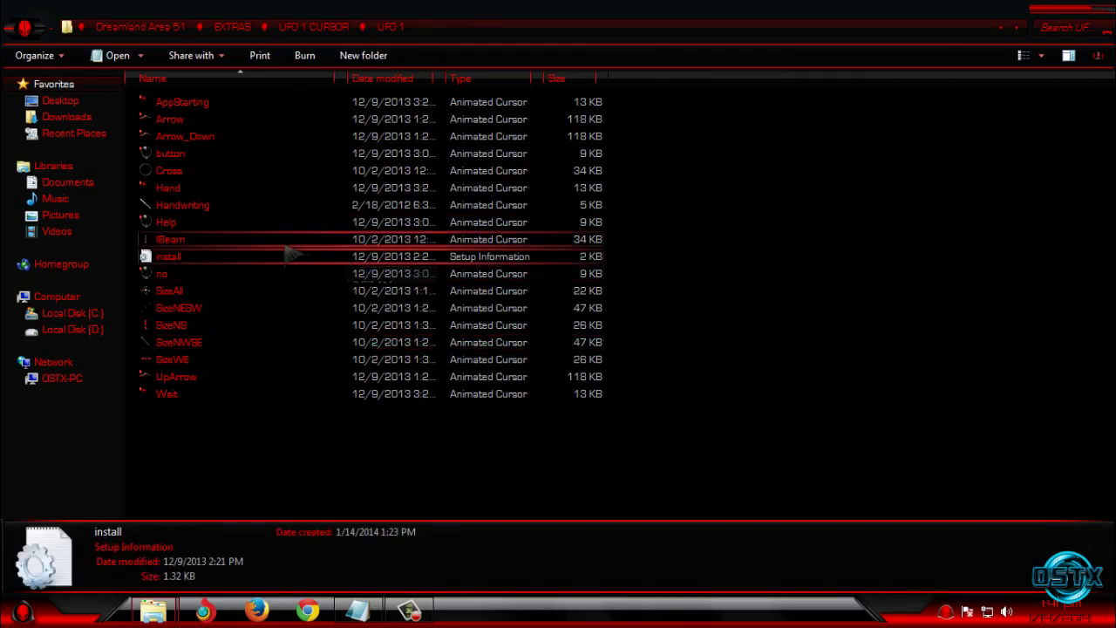
right_click(230, 256)
click(275, 281)
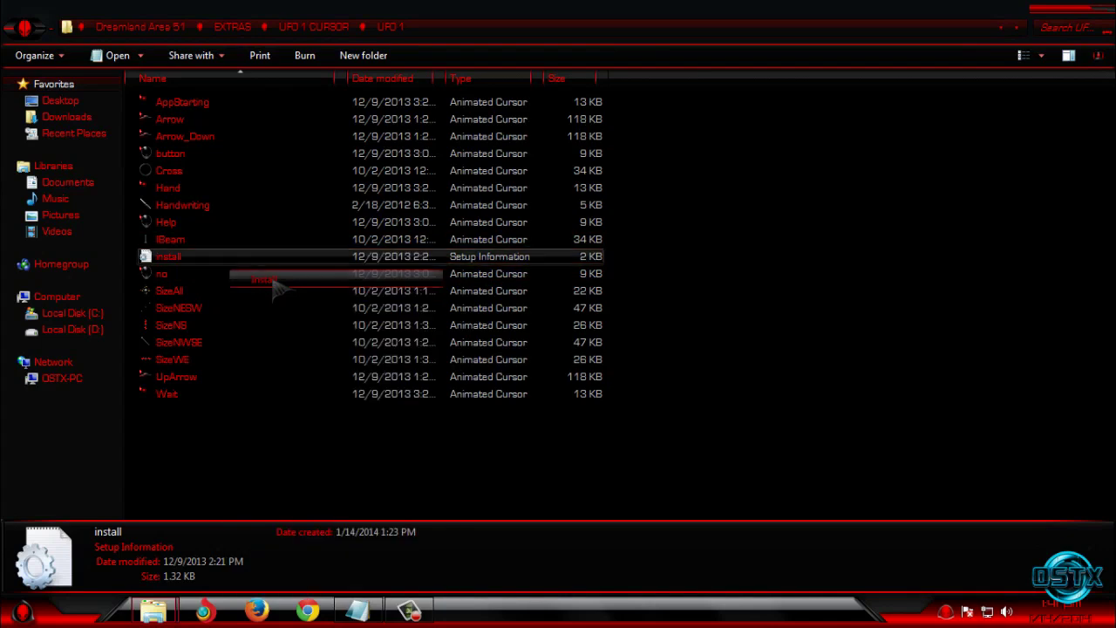
click(606, 320)
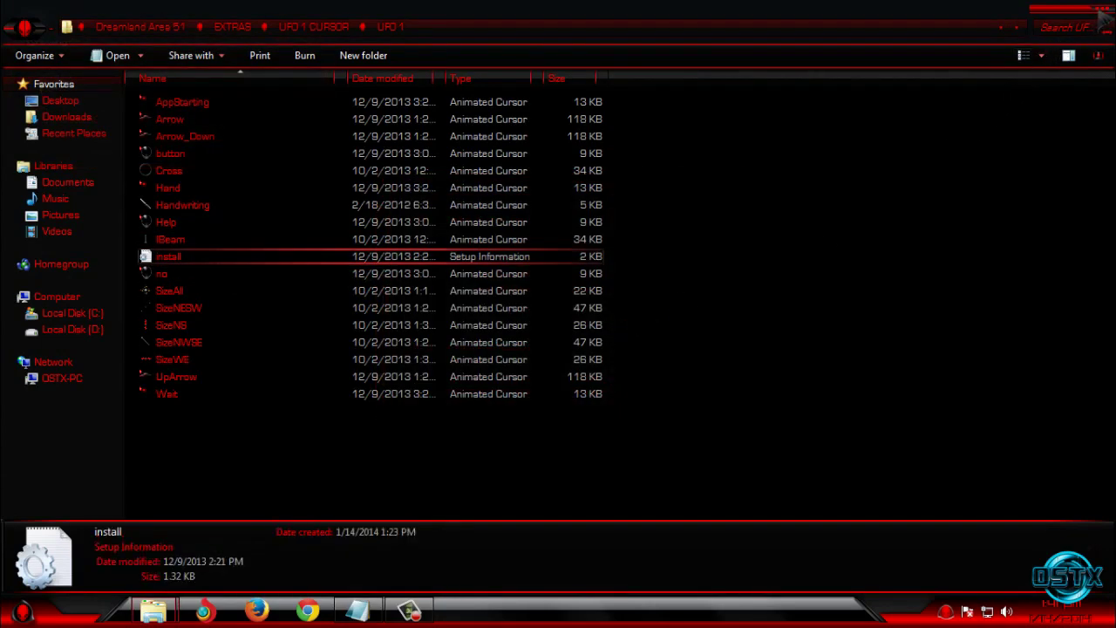
click(1103, 18)
Refresh the desktop from its right-click menu and look over the View submenu
right_click(316, 225)
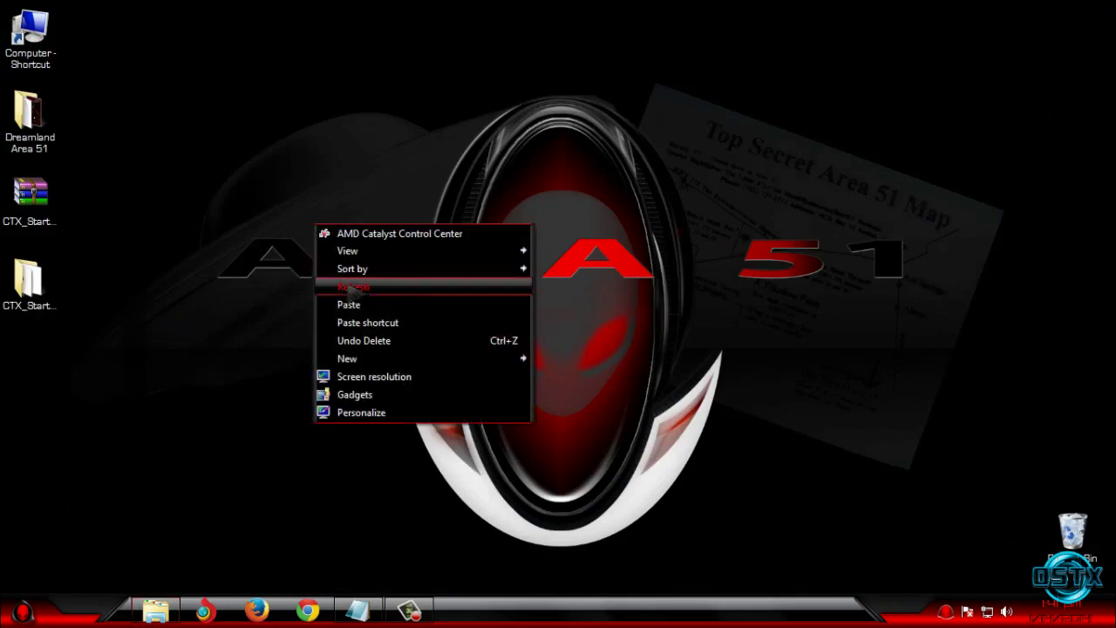
click(353, 287)
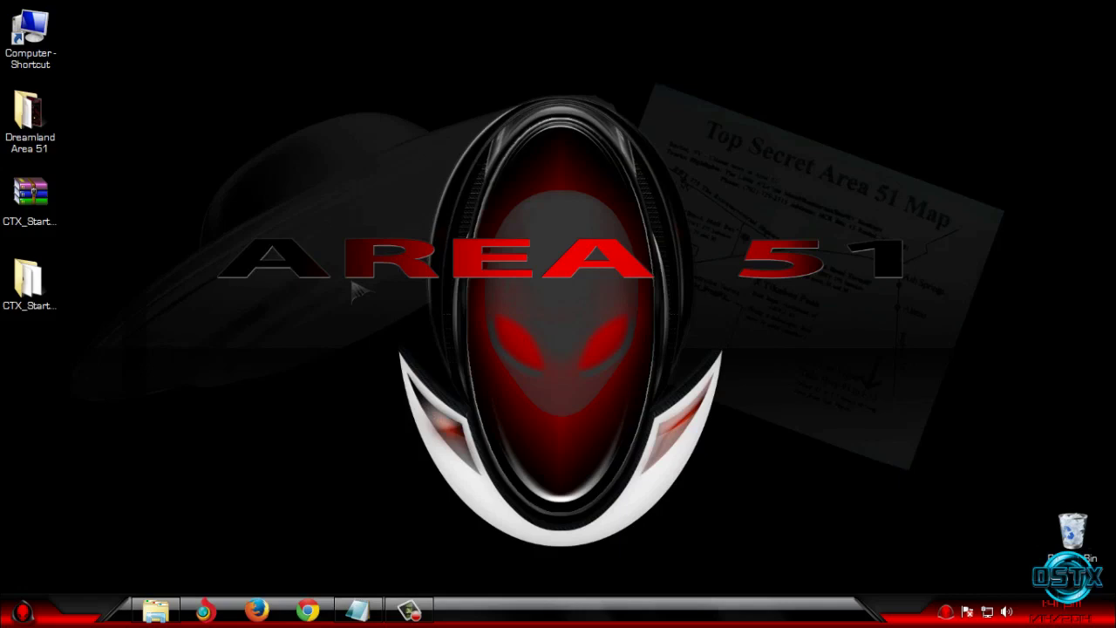
right_click(299, 212)
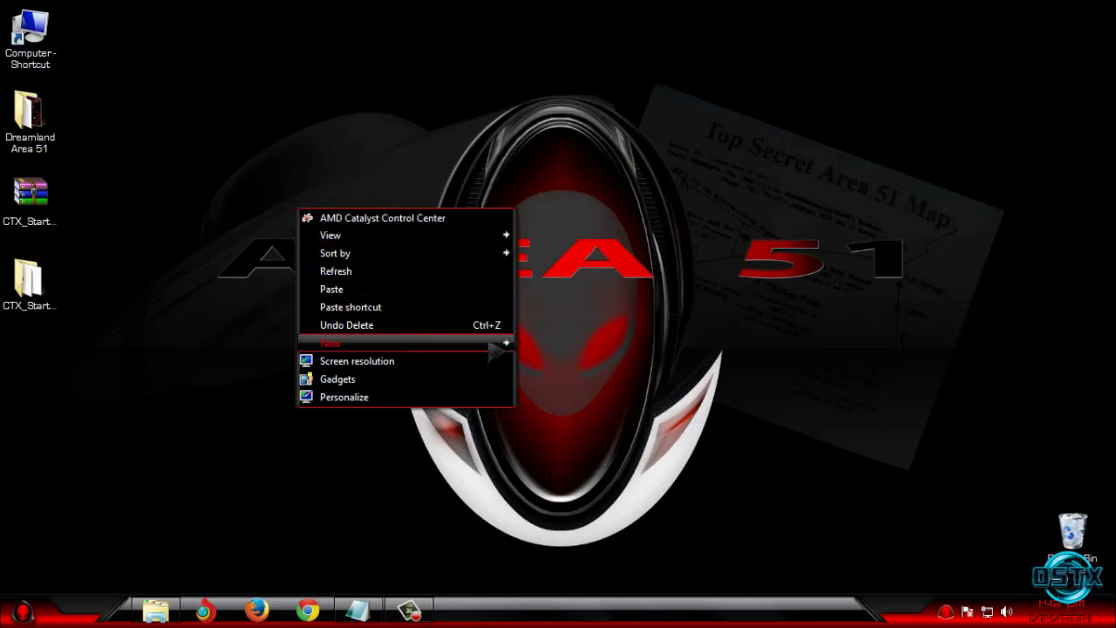
mouse_move(331, 235)
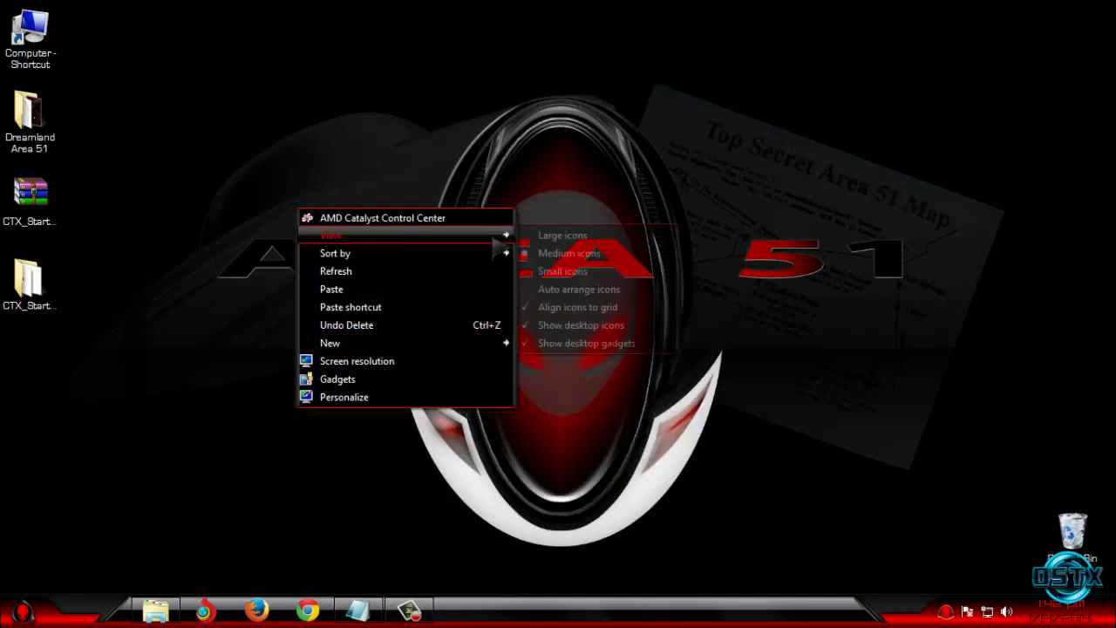
click(859, 435)
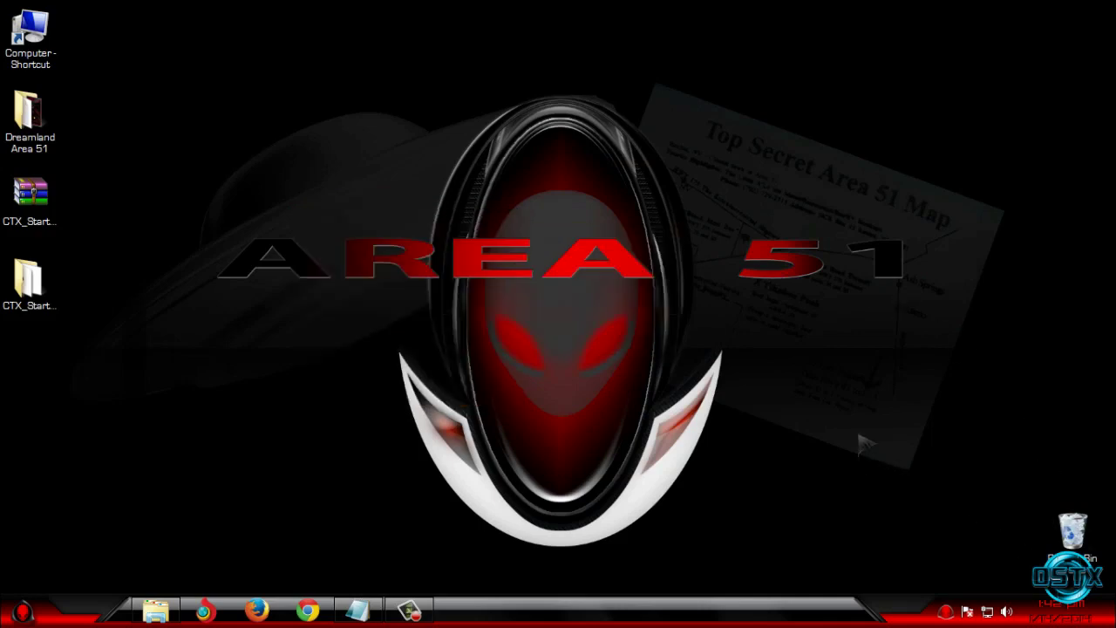
Dismiss the desktop menu and bring up the Start menu's Getting Started tasks
right_click(746, 177)
key(Escape)
click(25, 610)
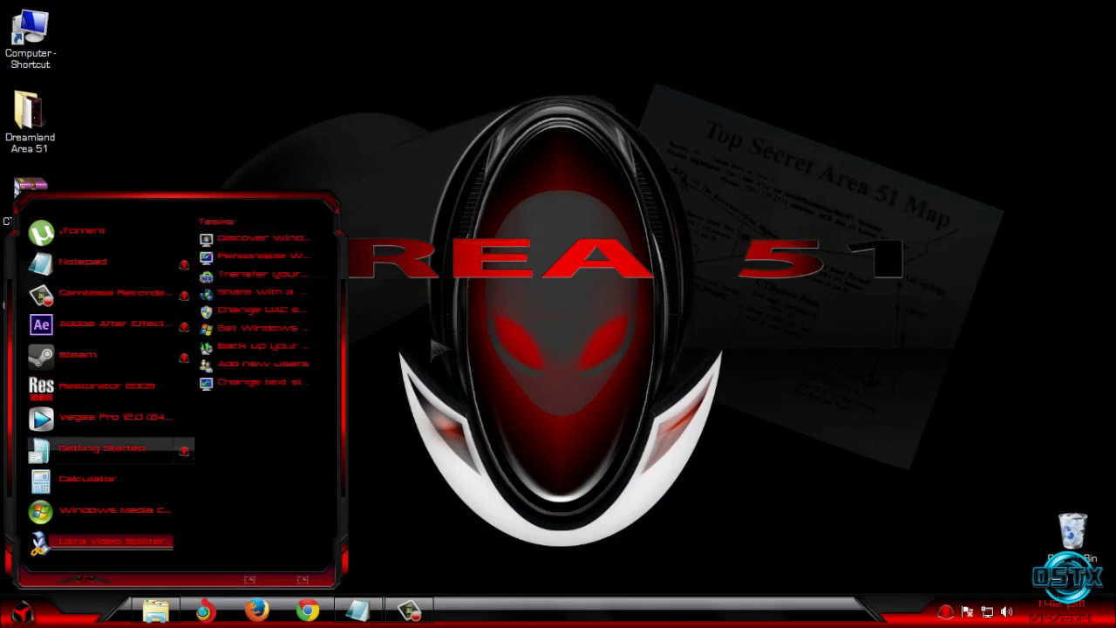
Open Computer's Properties to see the Area 51 logo and ASROCK details, then close it
click(25, 610)
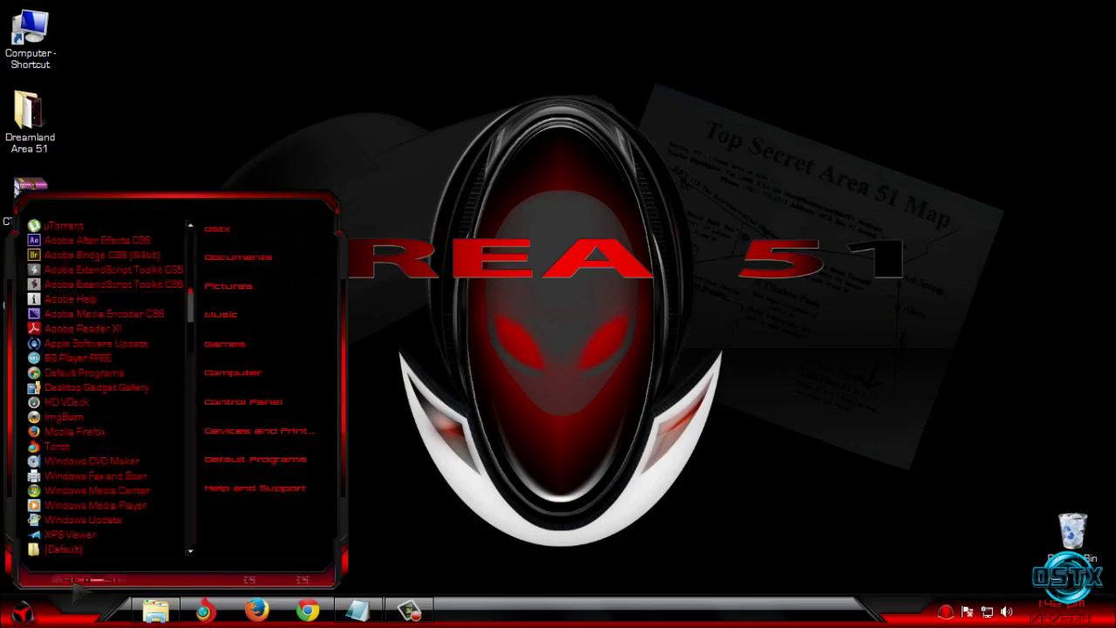
right_click(228, 386)
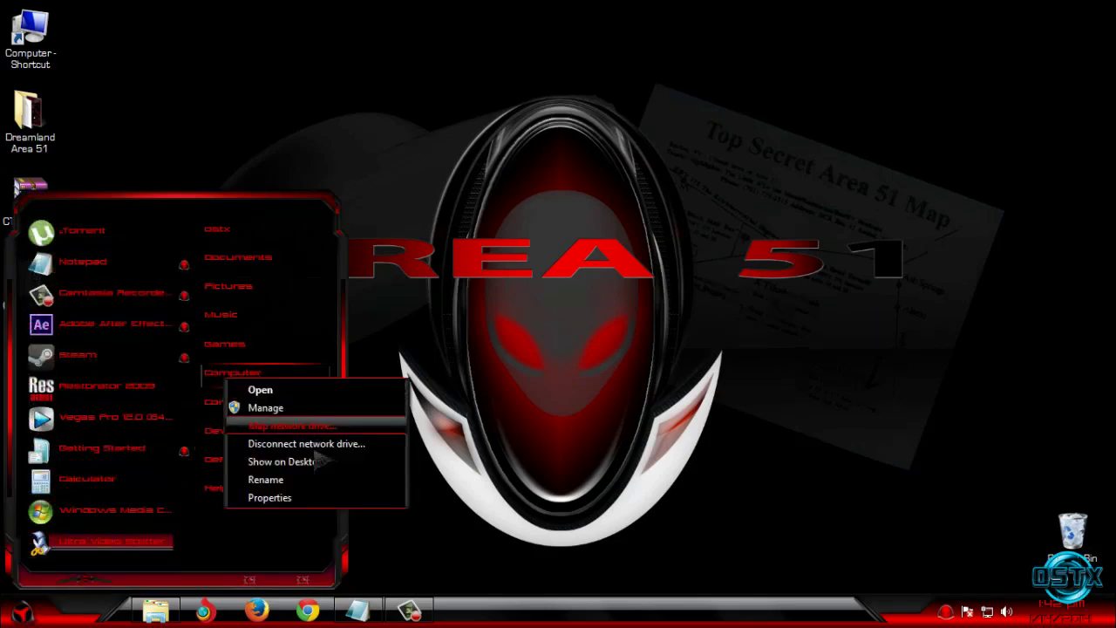
click(304, 509)
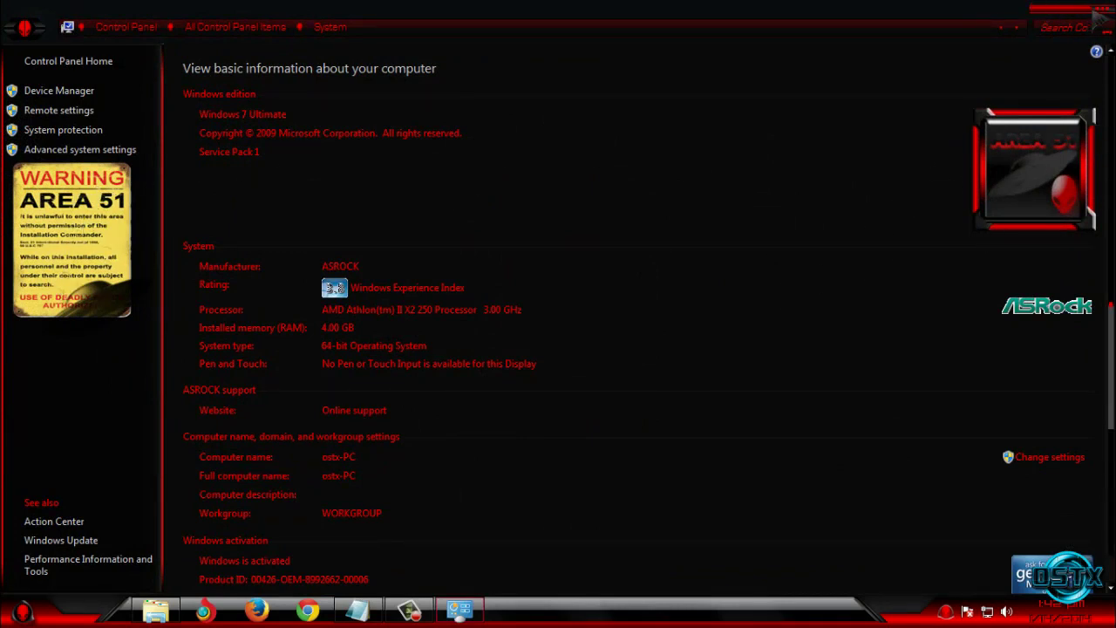
click(1100, 16)
Open the Computer window, restore it, resize it from the corner, and maximize it
double_click(39, 53)
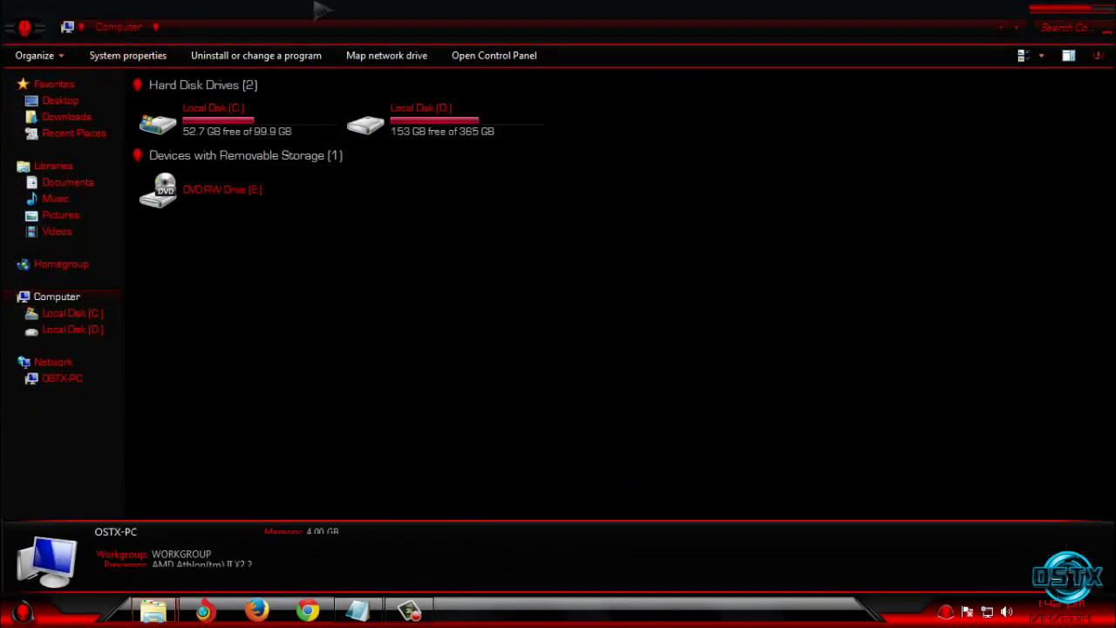
double_click(319, 10)
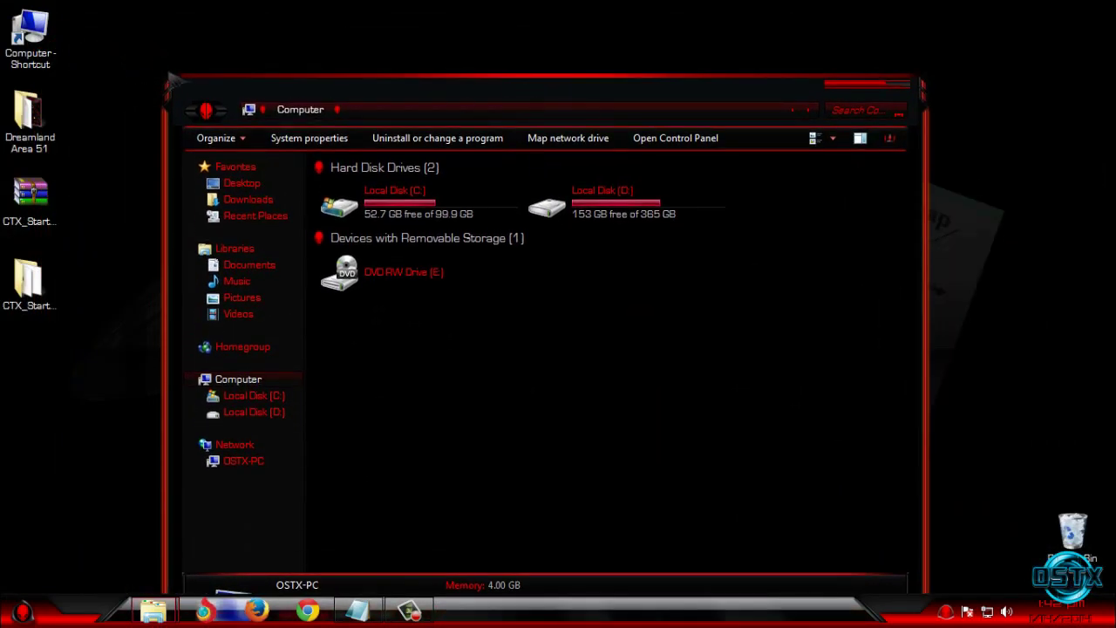
mouse_move(182, 84)
mouse_down()
mouse_move(159, 155)
mouse_move(369, 75)
mouse_up()
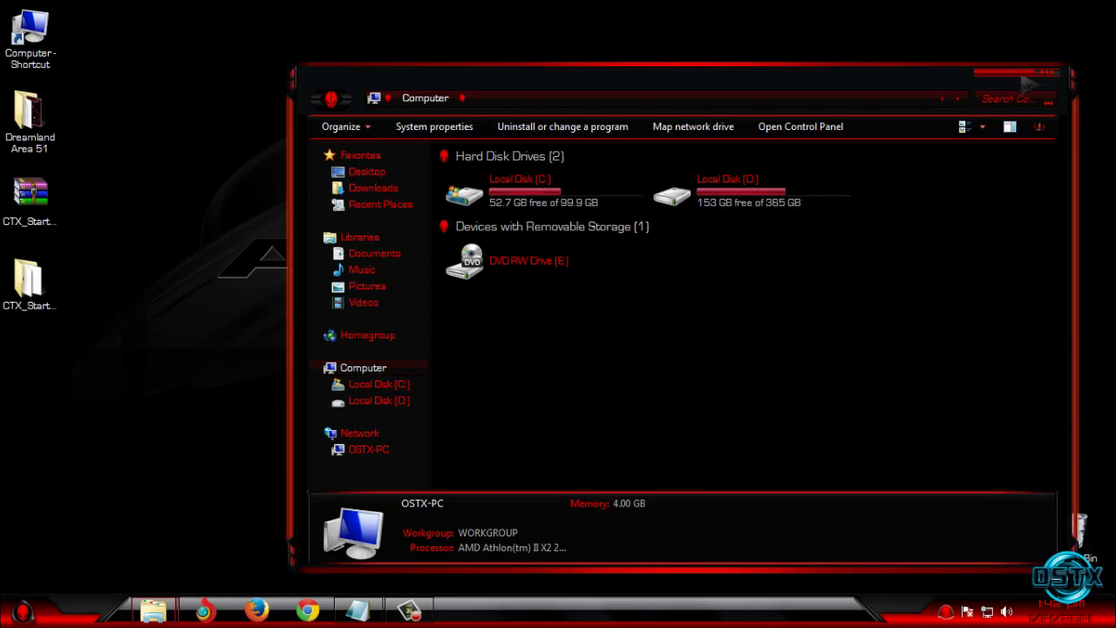
click(1013, 73)
Move the Computer window down and right, maximize it again, then close it
drag(920, 15, 933, 74)
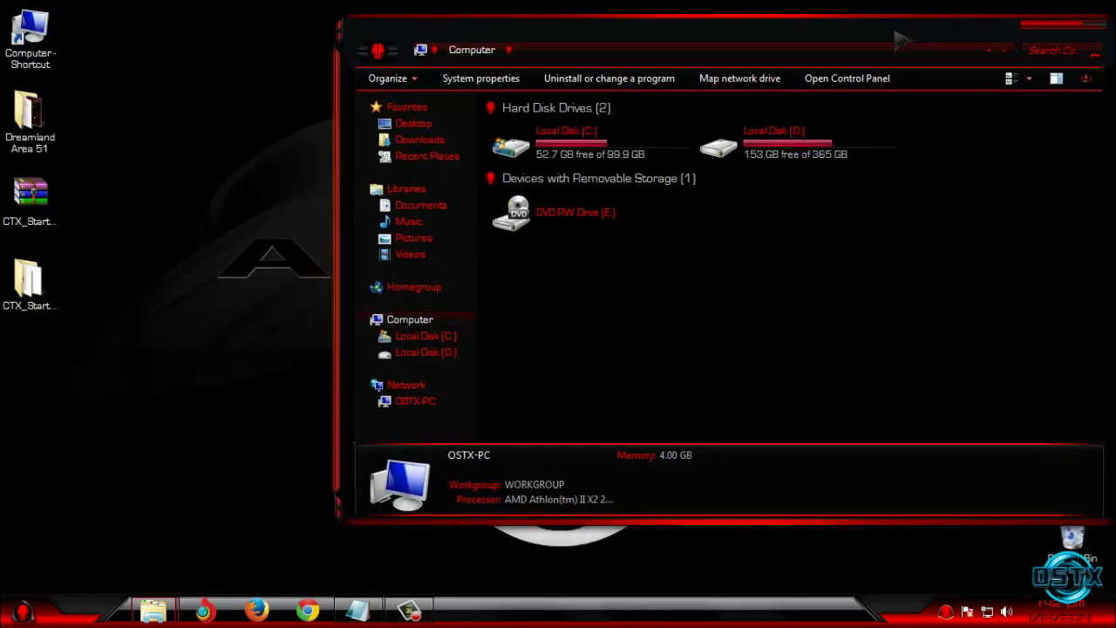
key(super)
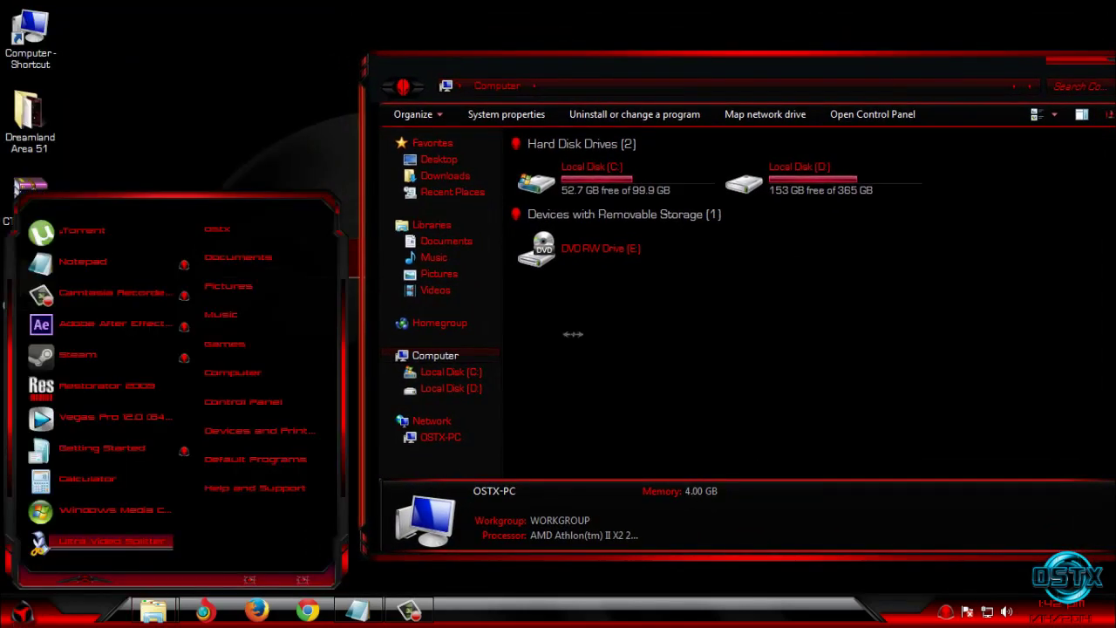
click(1088, 69)
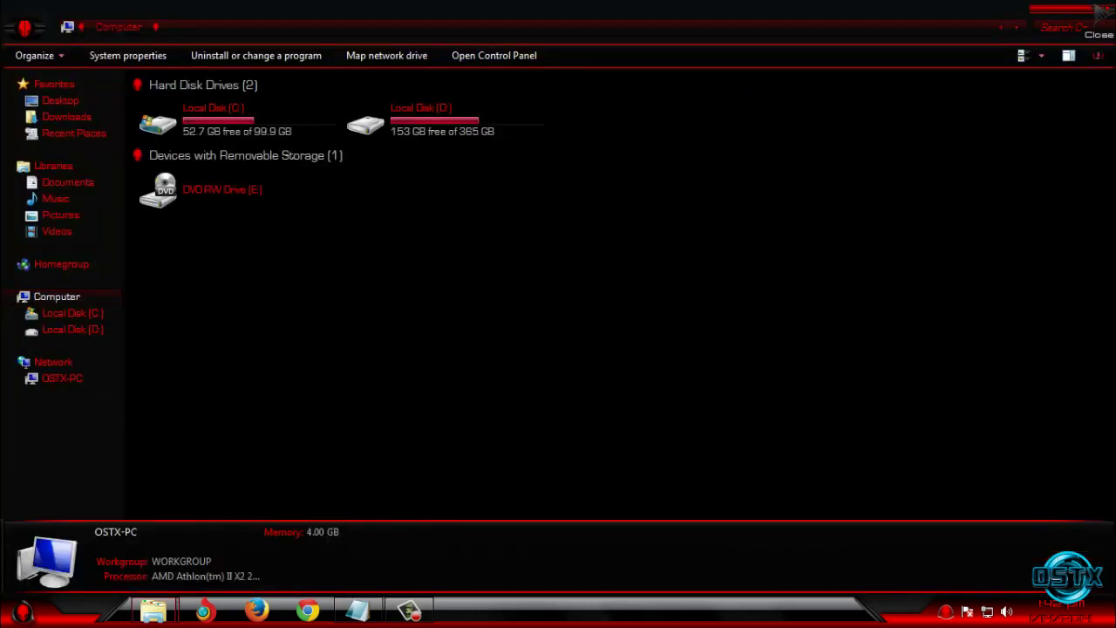
click(1102, 13)
right_click(241, 188)
click(270, 251)
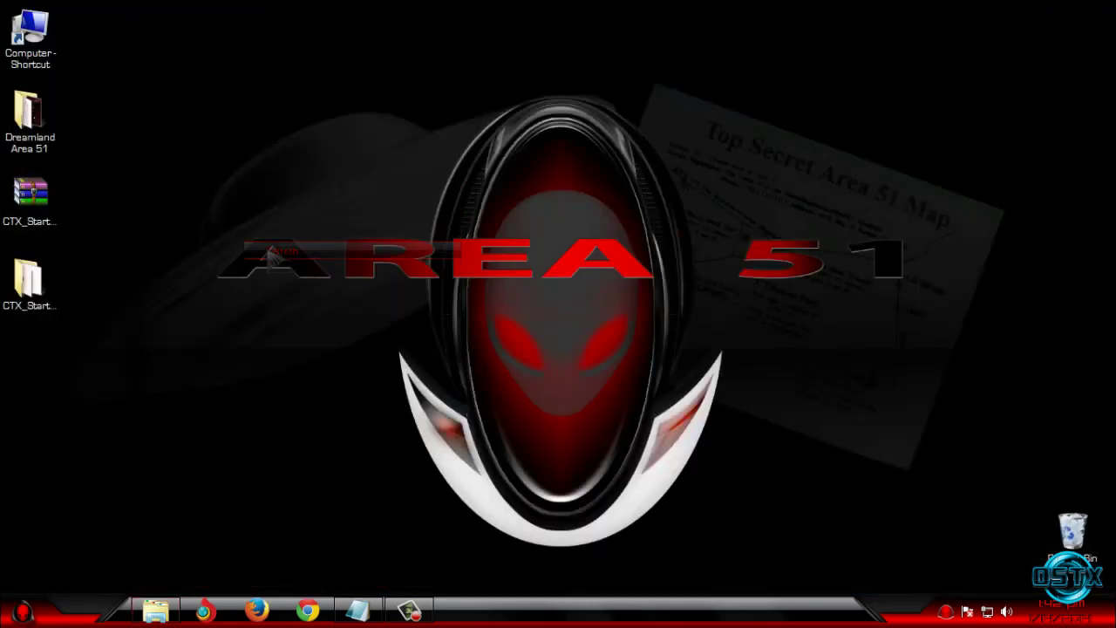